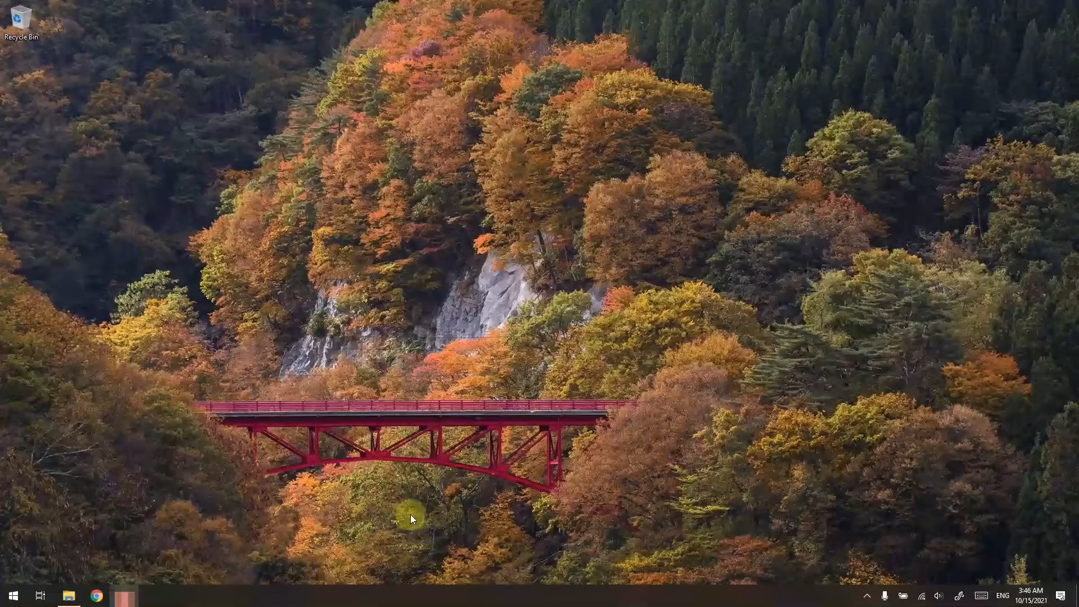
# Open Chrome and load the Microsoft Windows 11 software download page at microsoft.com/en-us/software-download/windows11
pyautogui.click(96, 596)
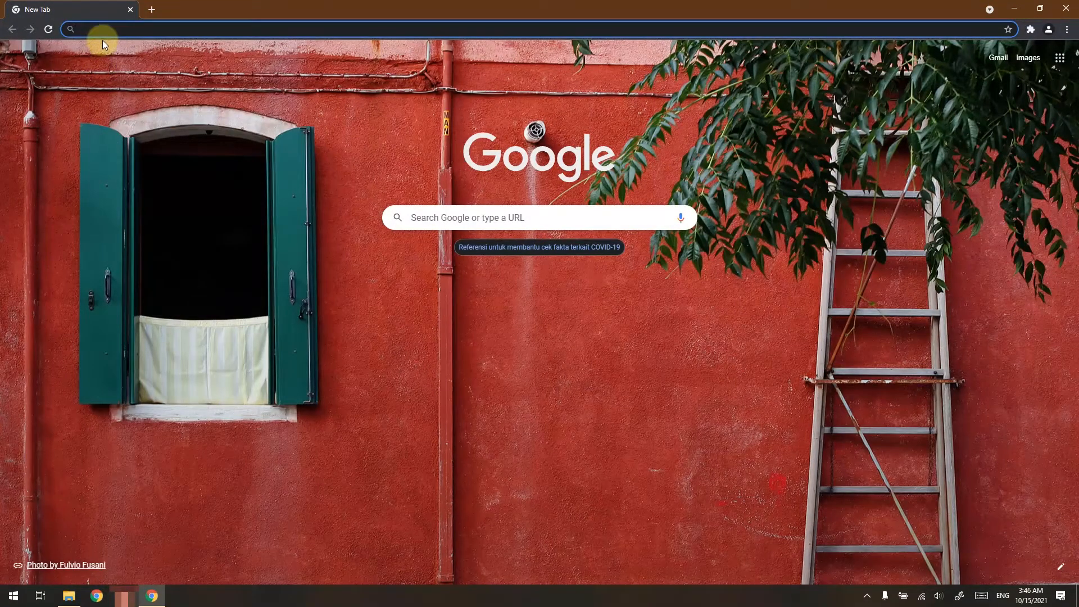
pyautogui.write('https://www.microsoft.com/en-us/software-download/windows11')
pyautogui.press('Return')
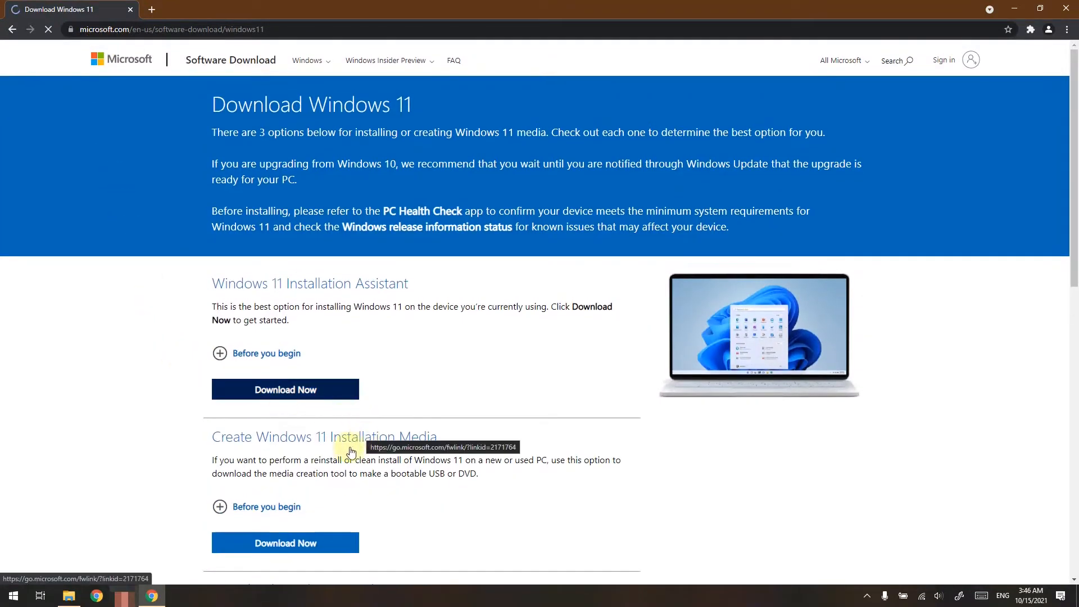
# Examine the "Before you begin" requirements and instructions under Create Windows 11 Installation Media
pyautogui.scroll(-2, 500, 483)
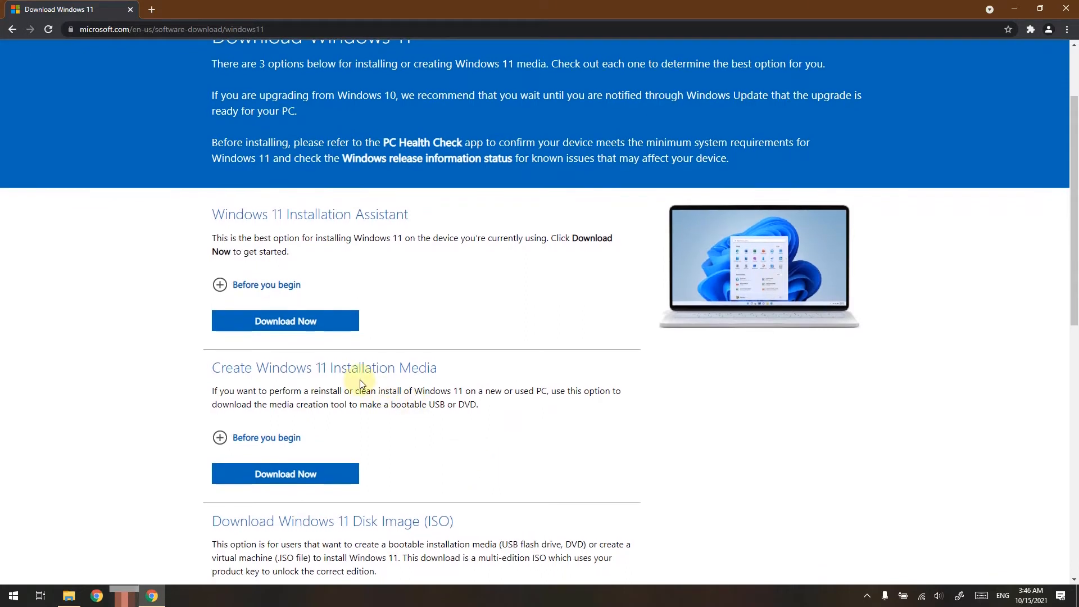
pyautogui.click(266, 438)
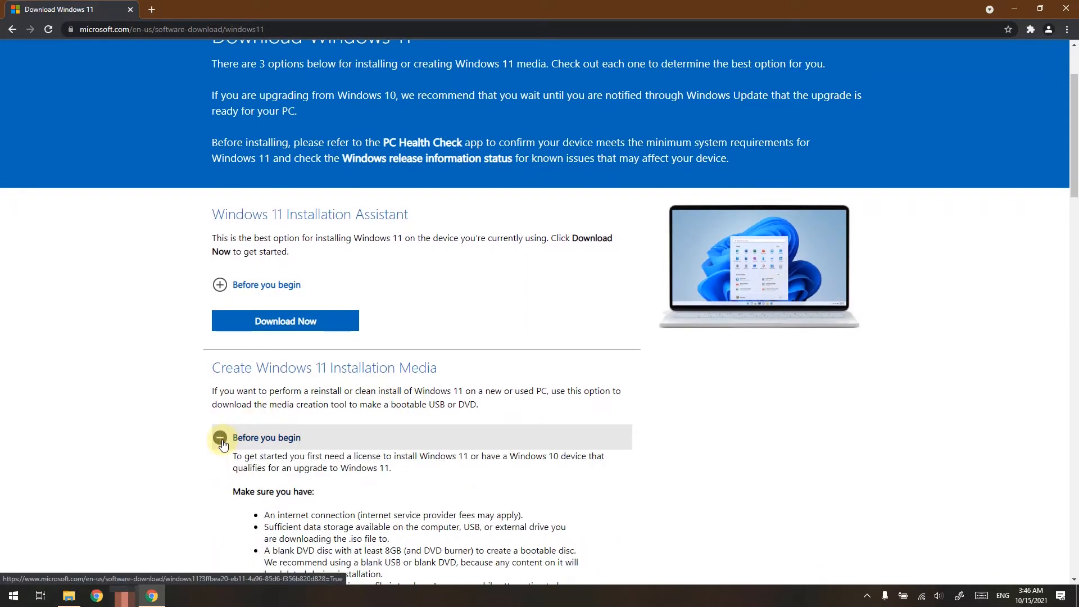
pyautogui.scroll(-5, 531, 441)
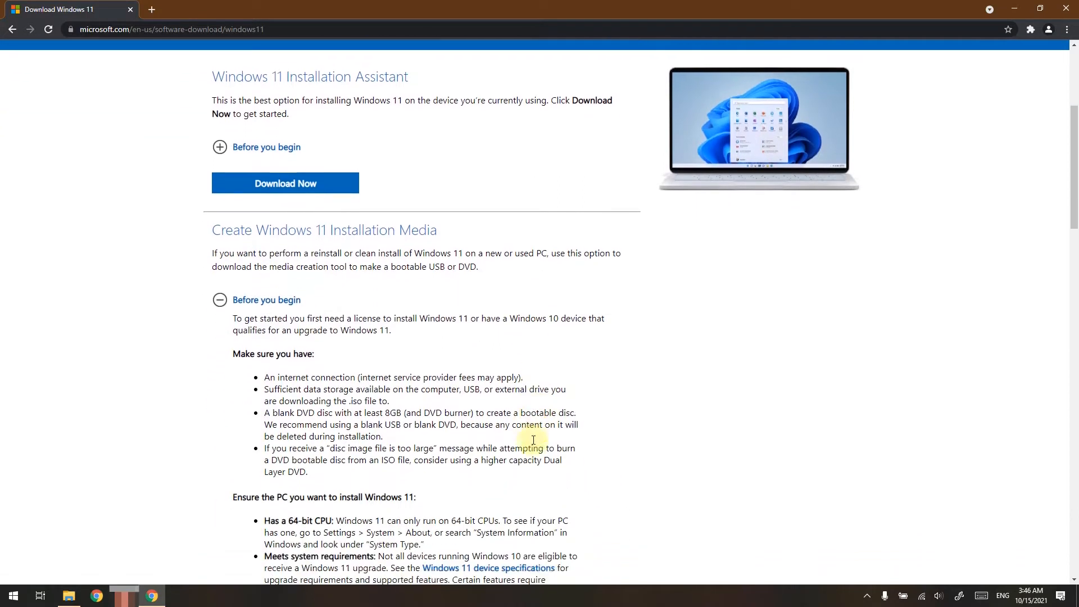
pyautogui.scroll(-4, 529, 440)
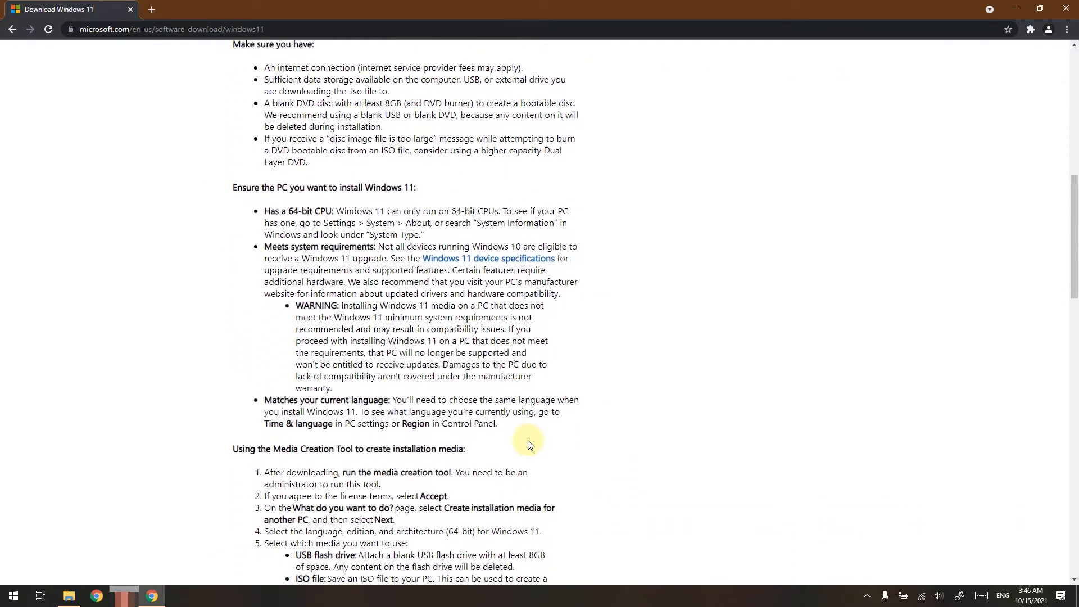
pyautogui.scroll(-2, 527, 444)
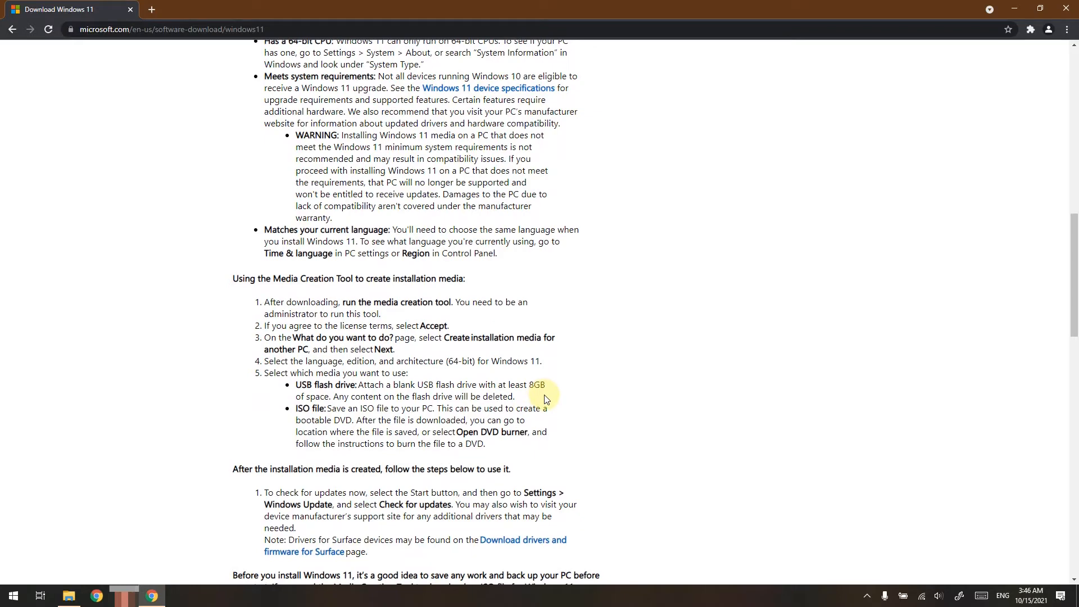
pyautogui.scroll(-4, 547, 397)
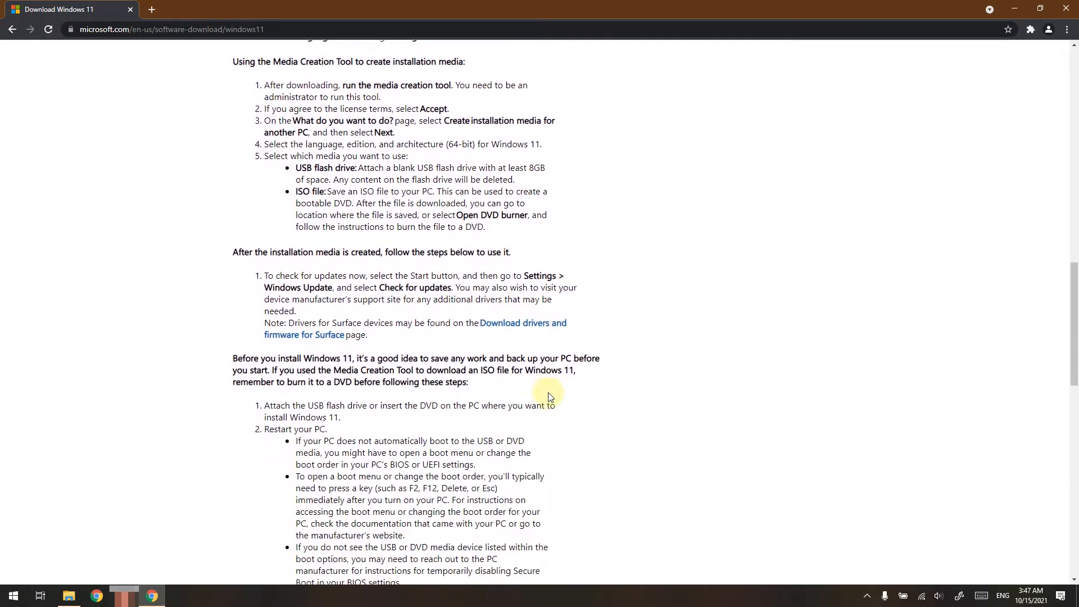
pyautogui.scroll(-5, 548, 397)
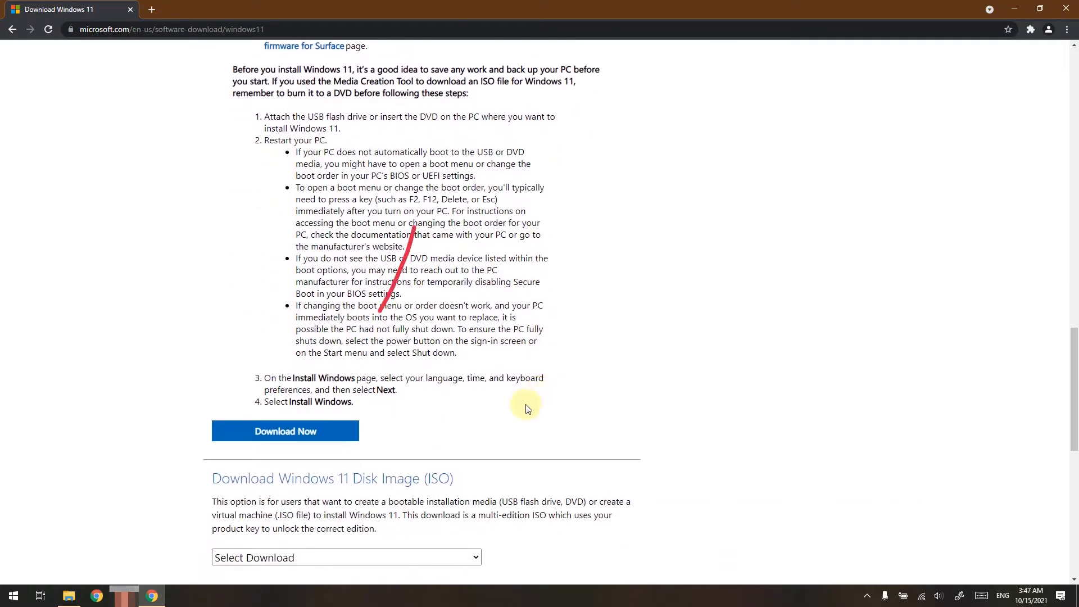
# Download the Windows 11 Media Creation Tool and run it, accepting the license terms
pyautogui.click(327, 432)
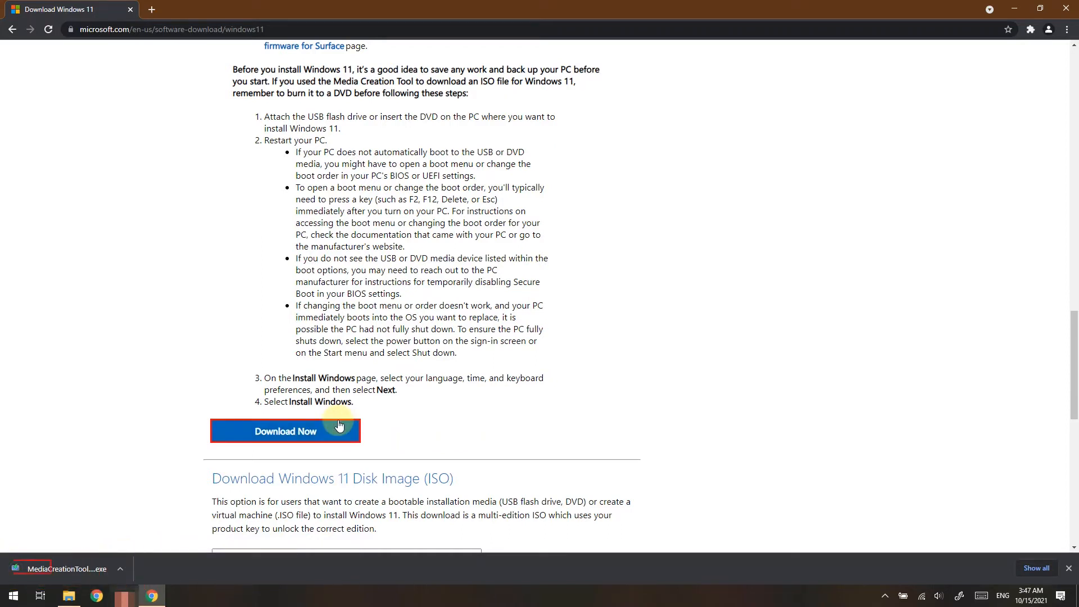
pyautogui.click(60, 571)
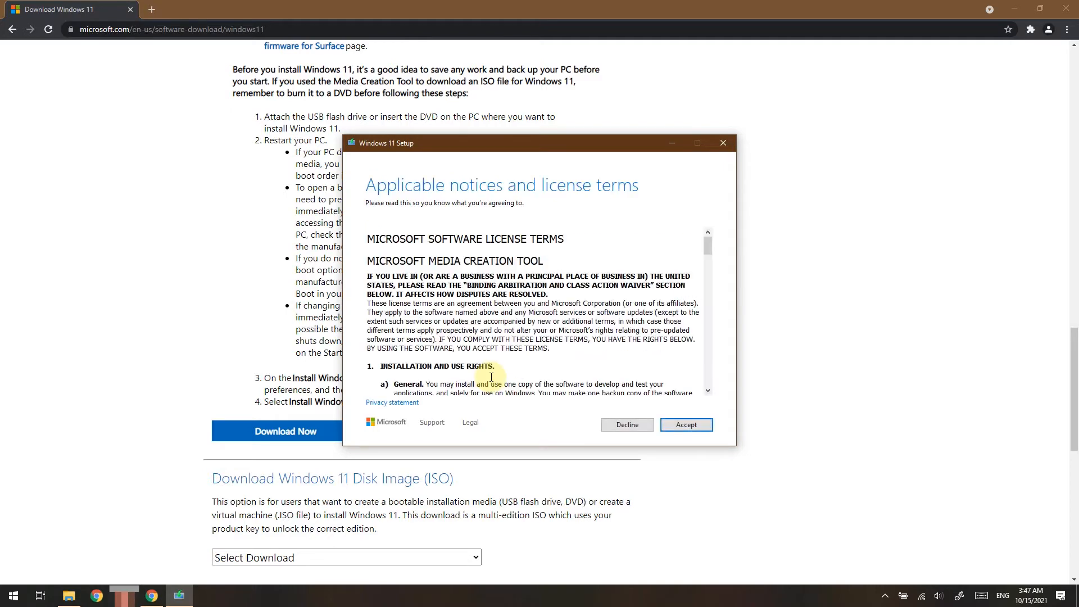
pyautogui.click(688, 428)
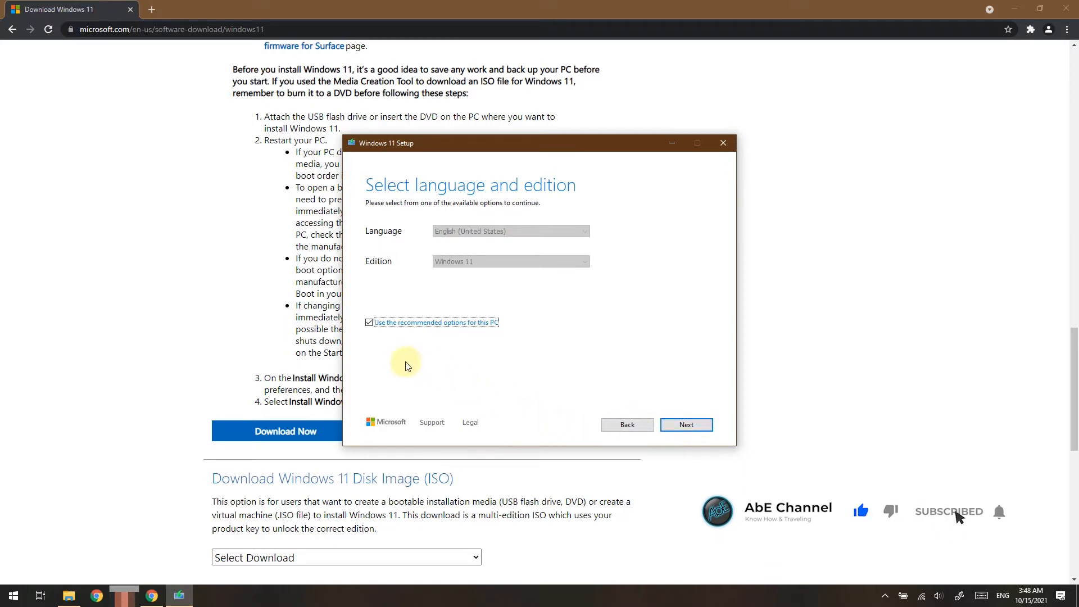
# Turn off the recommended options, keeping English (United States) and Windows 11, and choose ISO file as the media to use
pyautogui.click(368, 322)
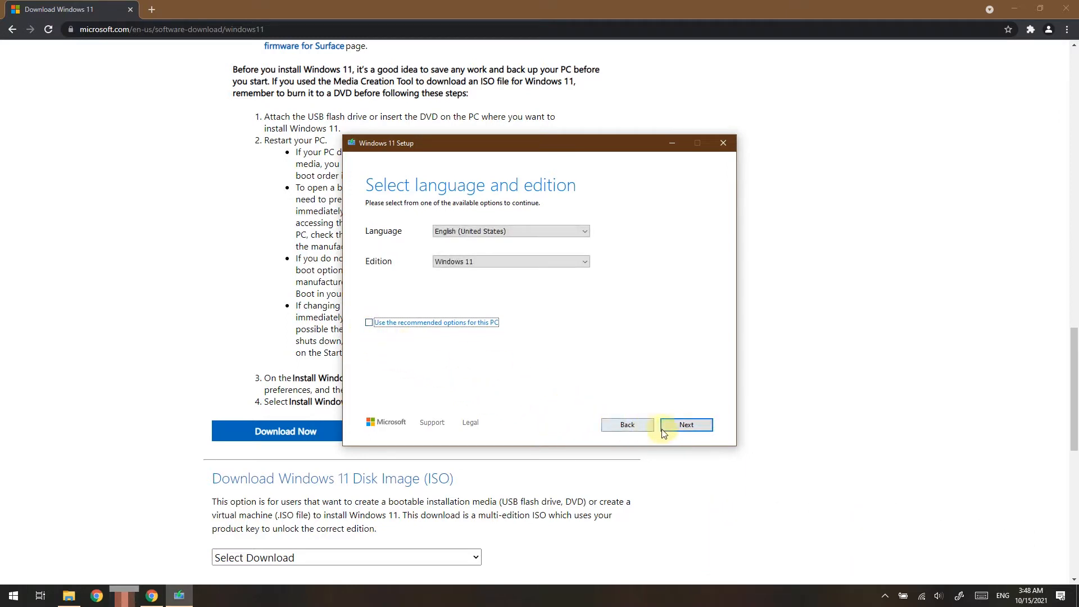
pyautogui.click(687, 425)
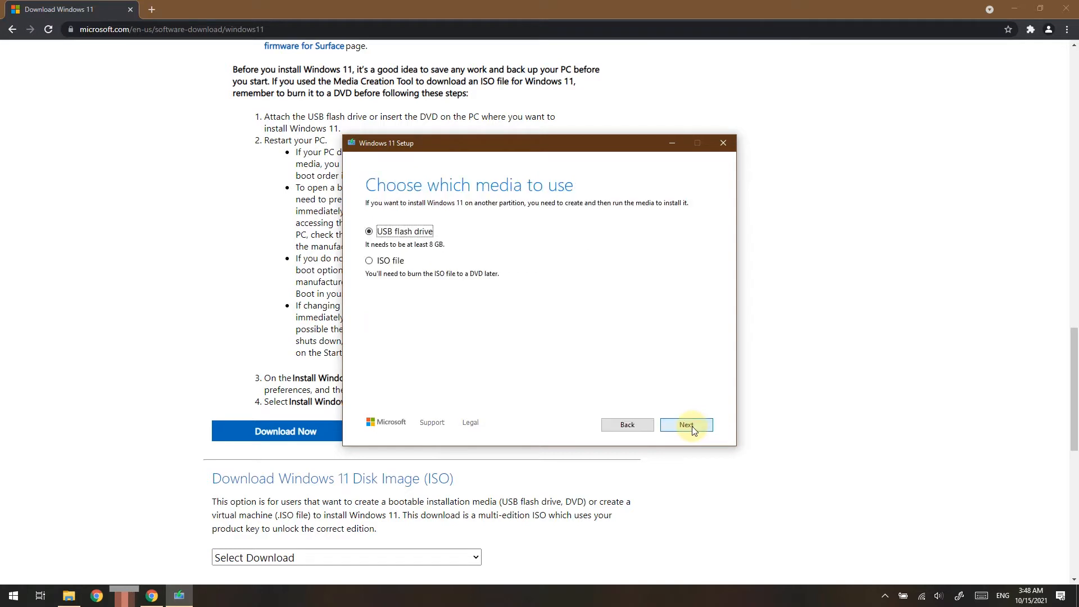
pyautogui.click(369, 266)
pyautogui.click(683, 427)
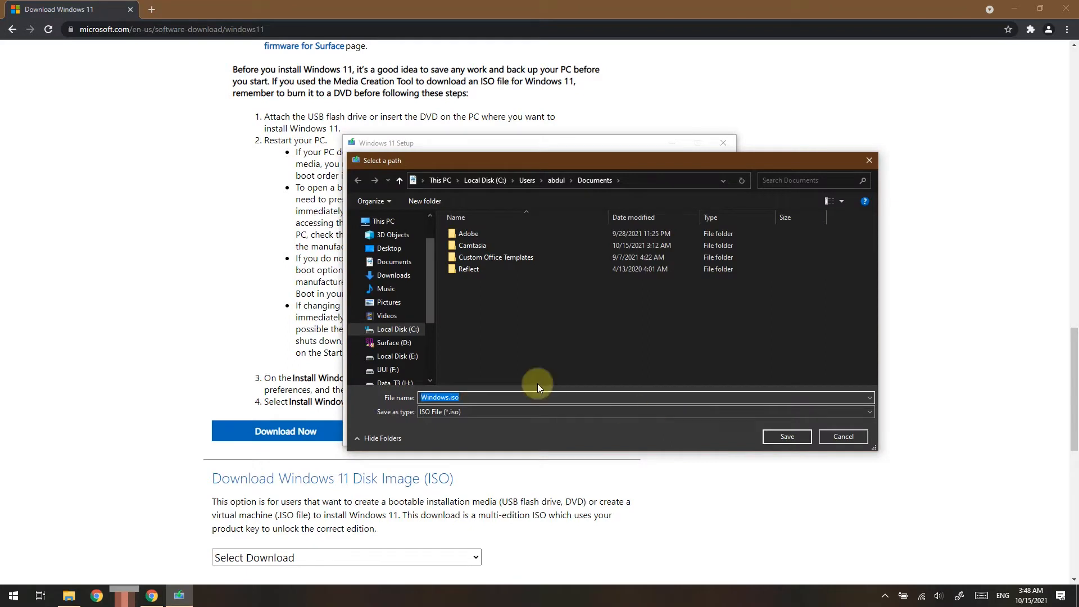
# Save the ISO file to the Desktop as Windows11 and finish the Windows 11 Setup wizard
pyautogui.click(391, 251)
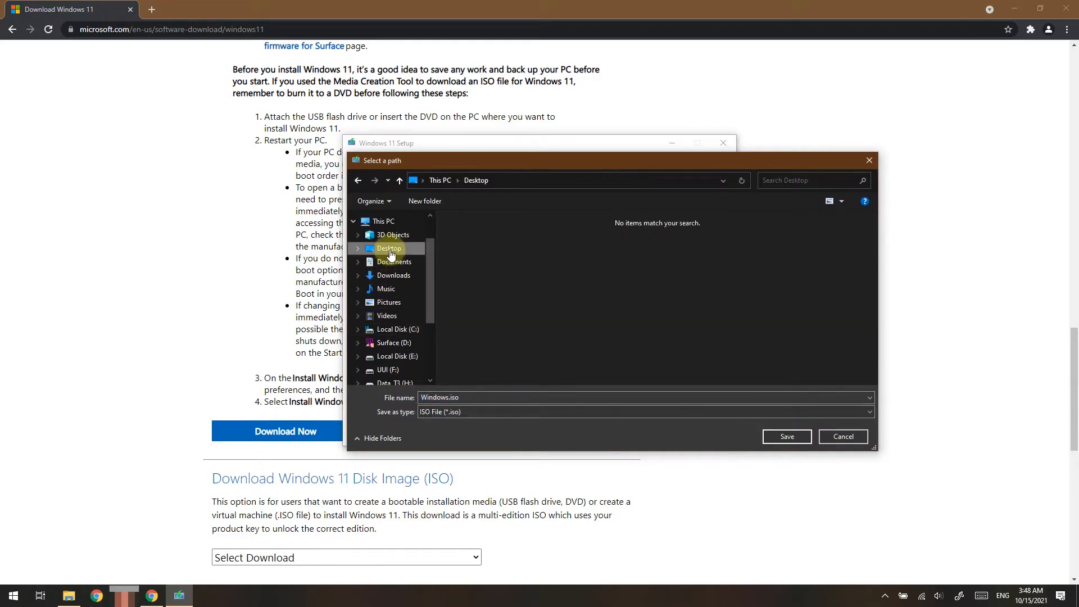
pyautogui.doubleClick(541, 396)
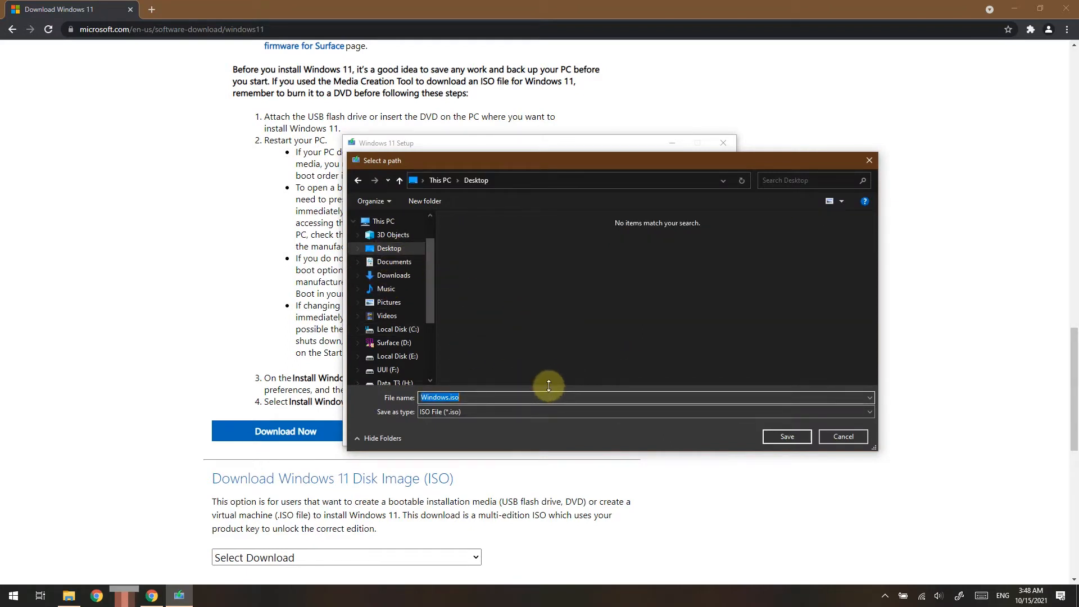
pyautogui.write('Windows11')
pyautogui.click(771, 439)
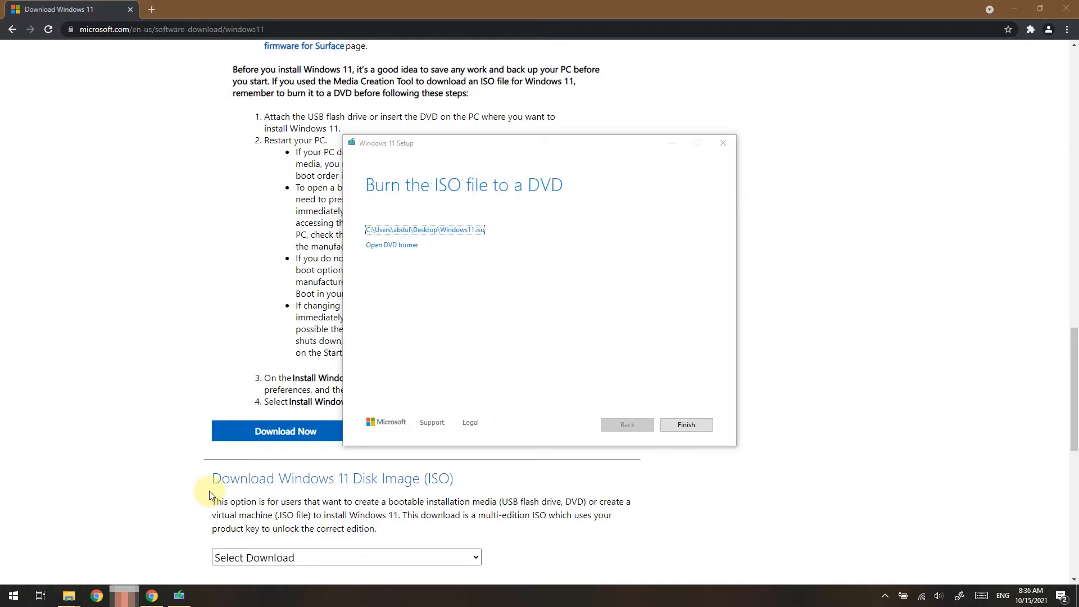
pyautogui.click(686, 426)
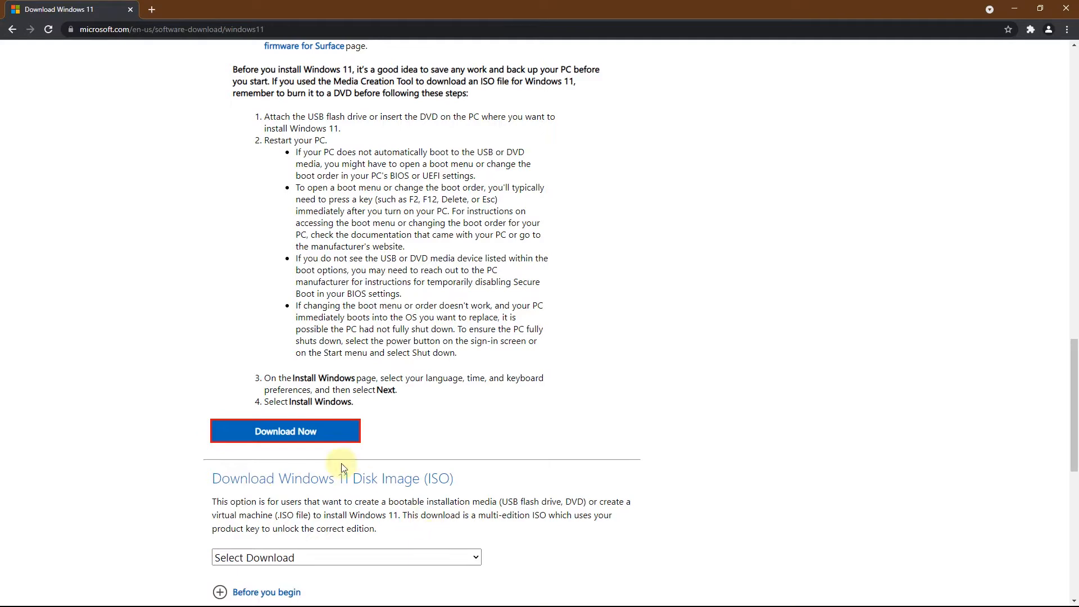
# Open the rufus.ie website in a new browser tab
pyautogui.click(151, 10)
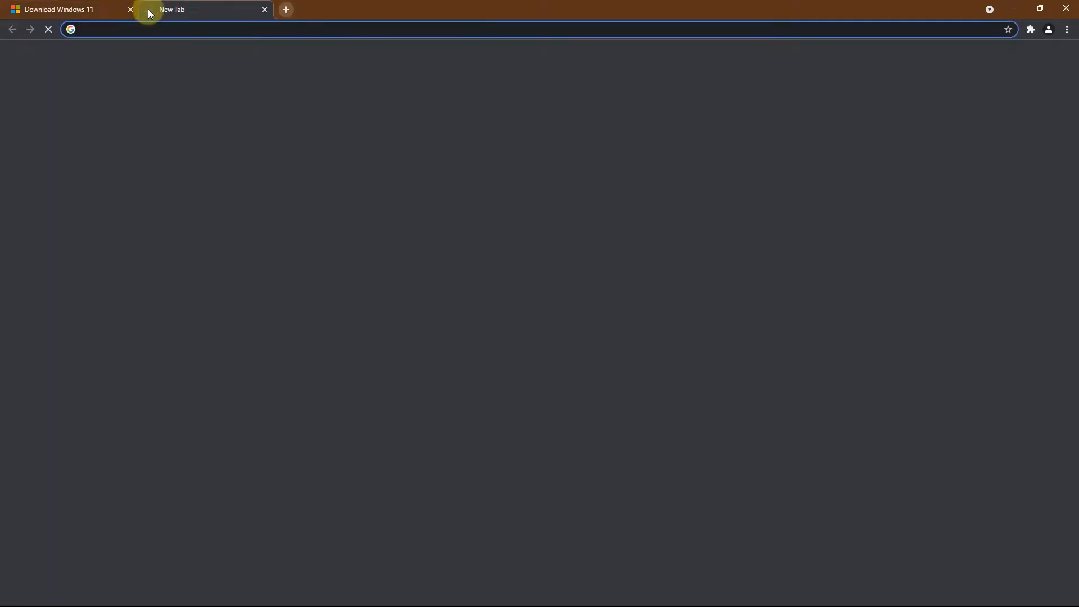
pyautogui.write('rufus.')
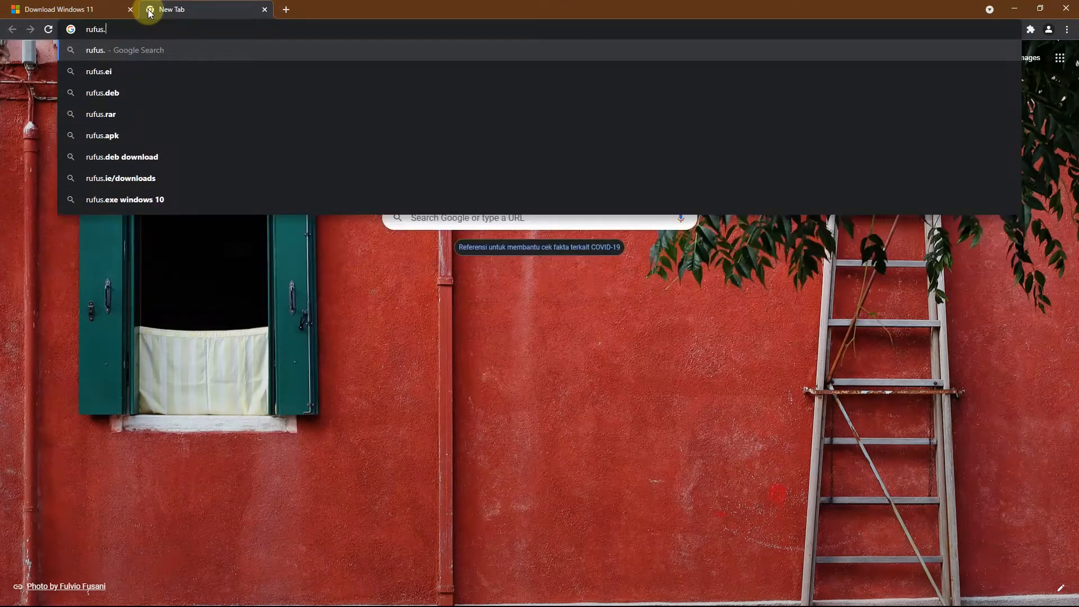
pyautogui.write('ie')
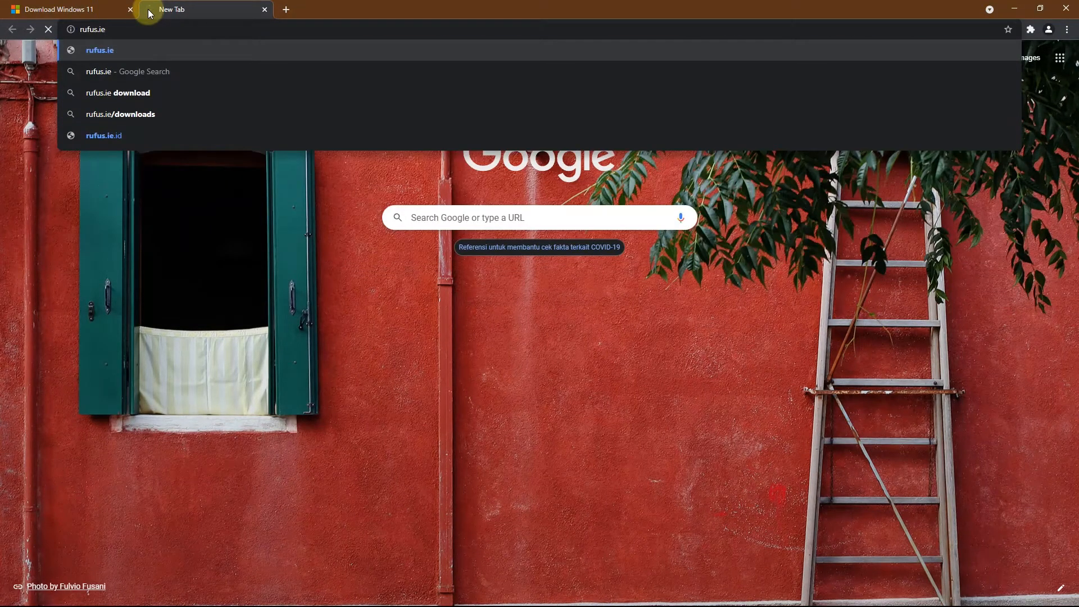
pyautogui.press('Return')
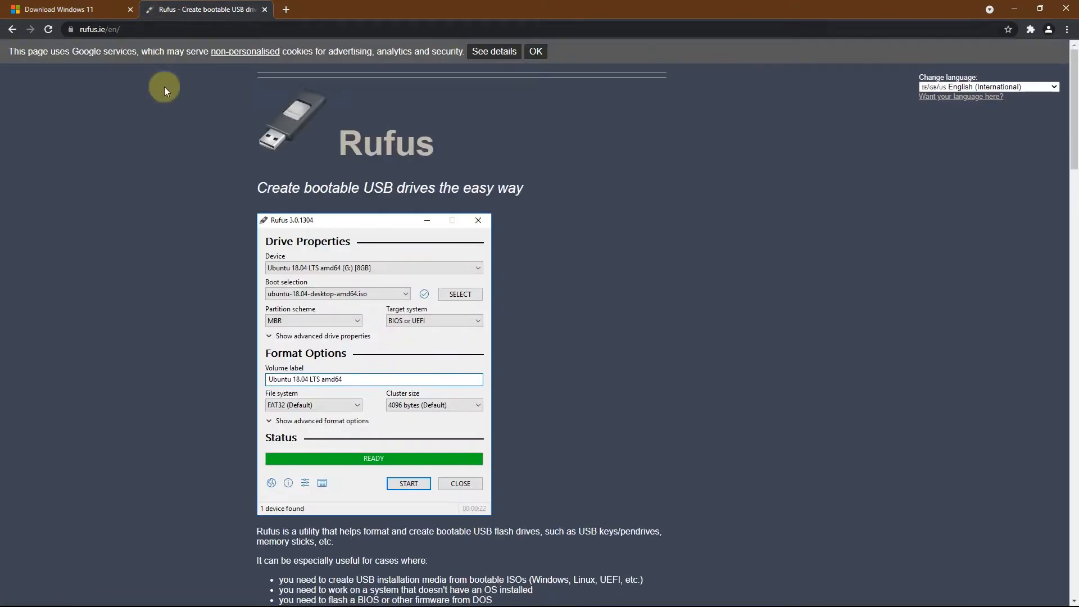
# Download Rufus 3.16 Portable and launch it without allowing online update checks
pyautogui.scroll(-11, 155, 175)
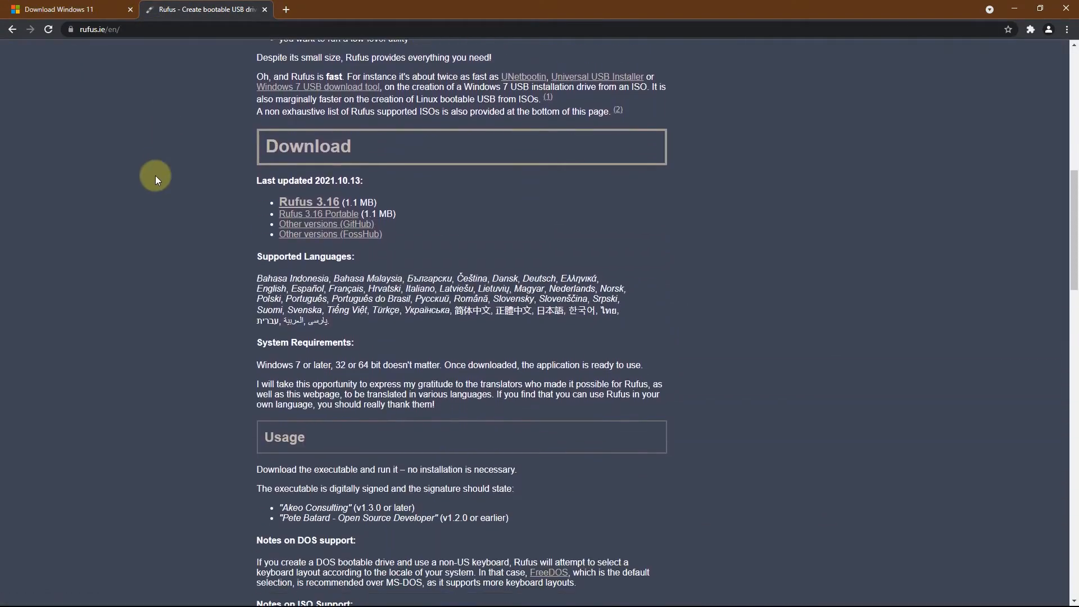
pyautogui.scroll(-9, 155, 176)
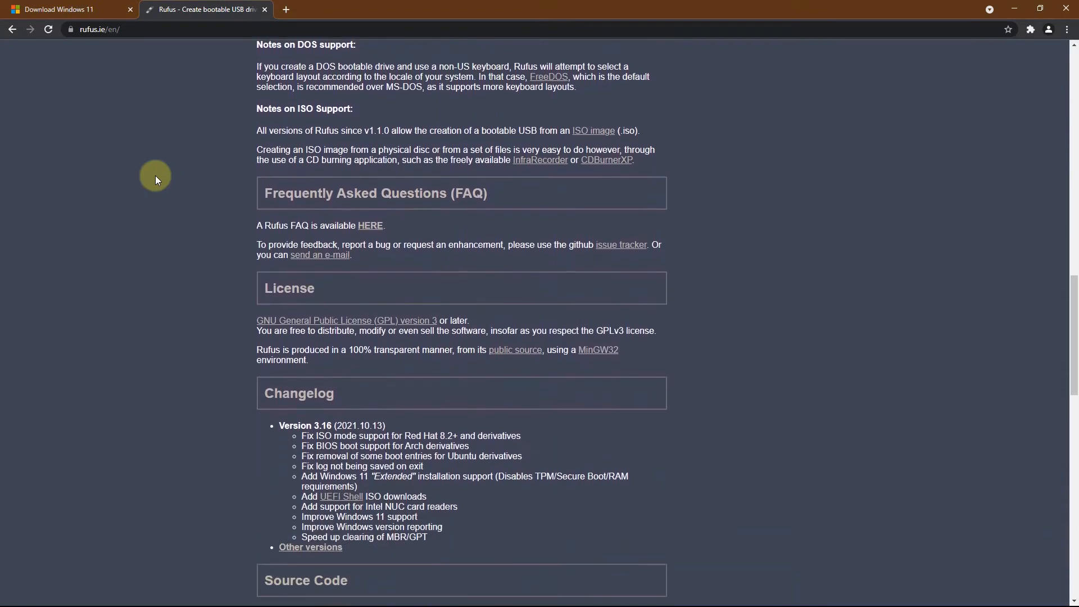
pyautogui.scroll(-4, 155, 175)
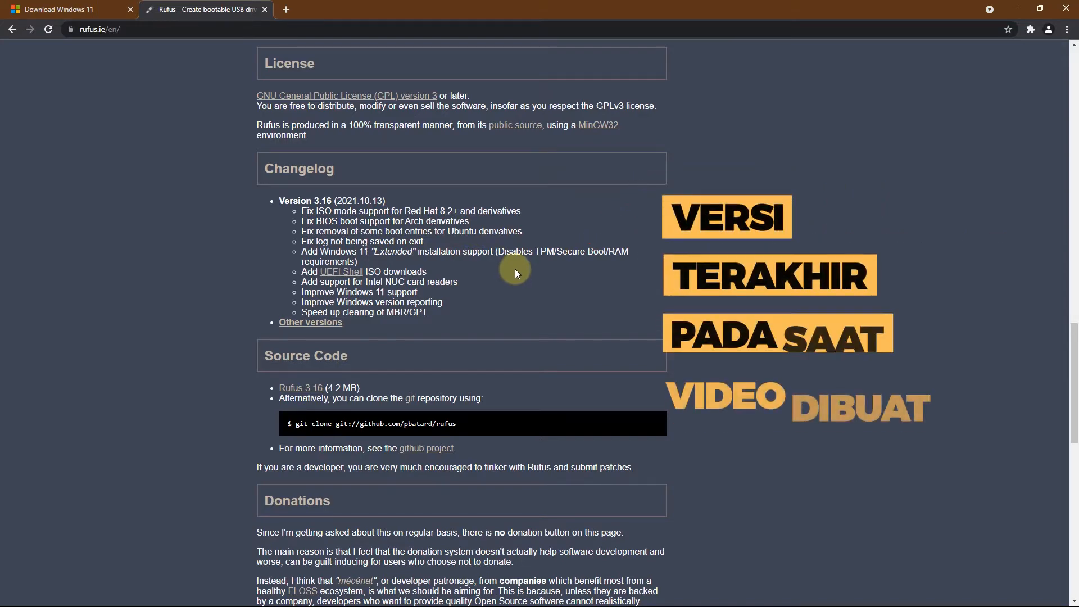
pyautogui.scroll(10, 514, 269)
pyautogui.scroll(1, 513, 267)
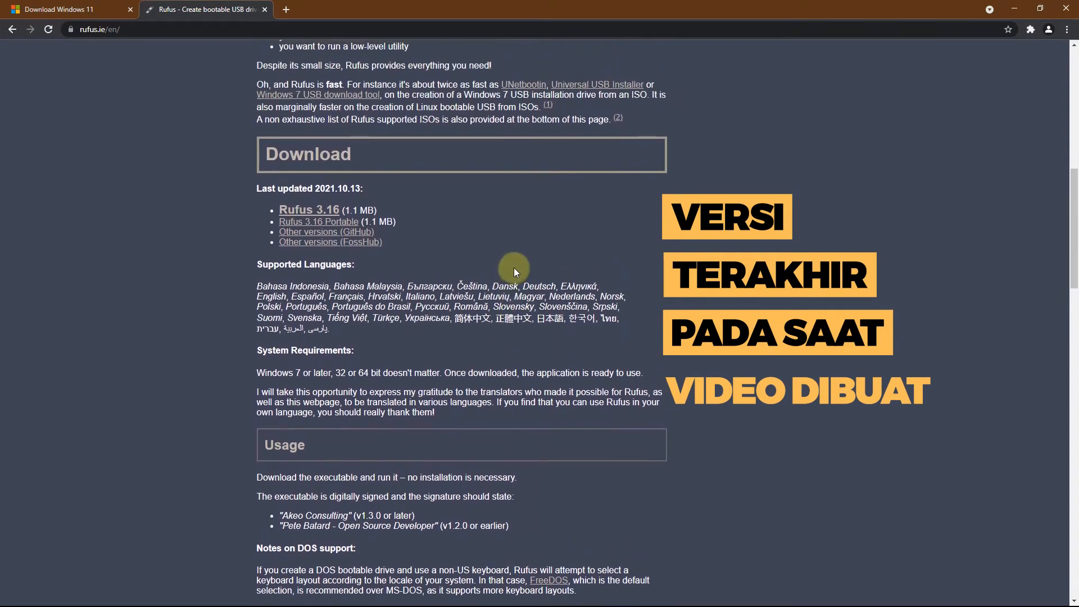
pyautogui.click(328, 228)
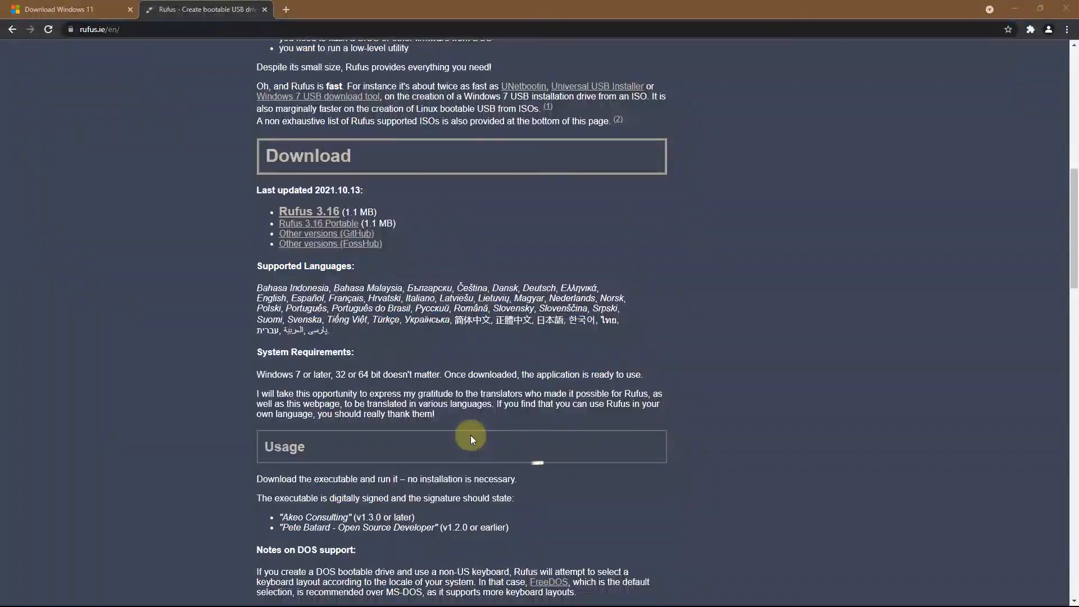
pyautogui.click(311, 226)
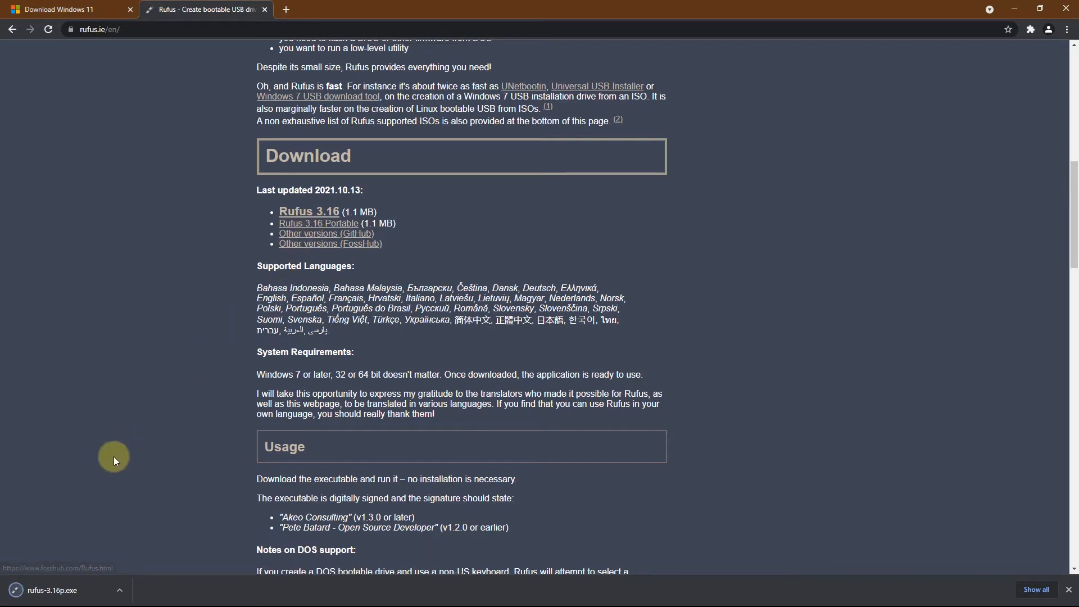
pyautogui.click(36, 595)
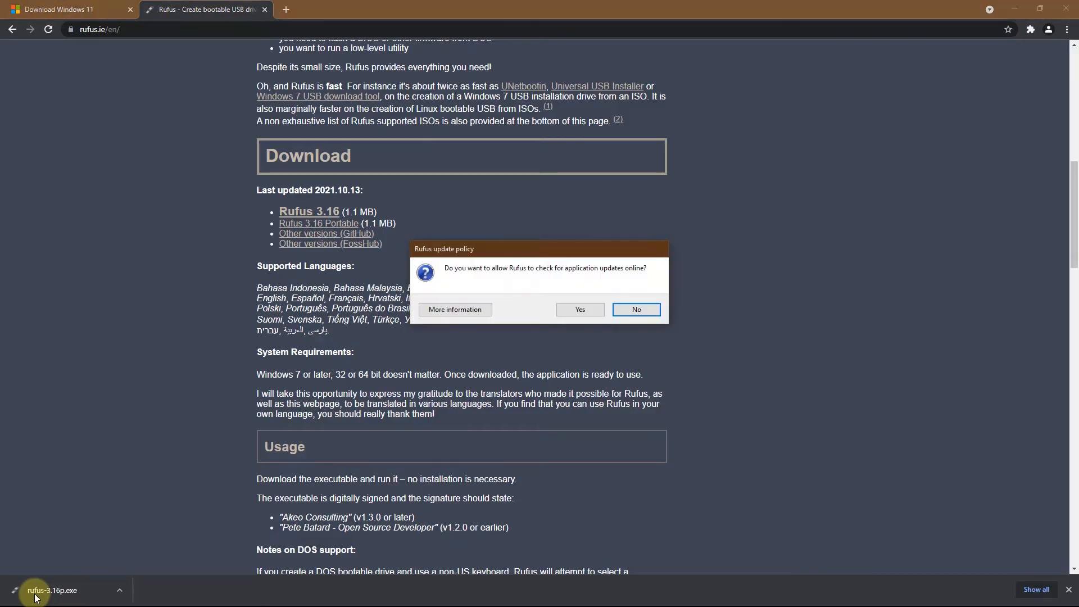
pyautogui.click(649, 311)
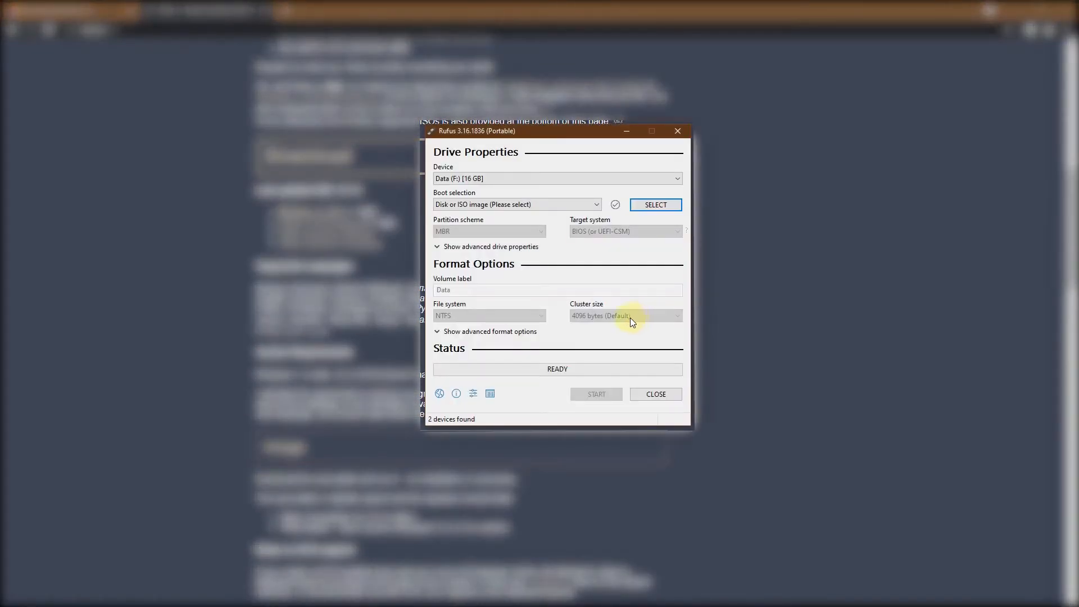
# Choose the Data (F:) [16 GB] drive as the device and load Windows11.iso from the Desktop as the boot image
pyautogui.click(511, 180)
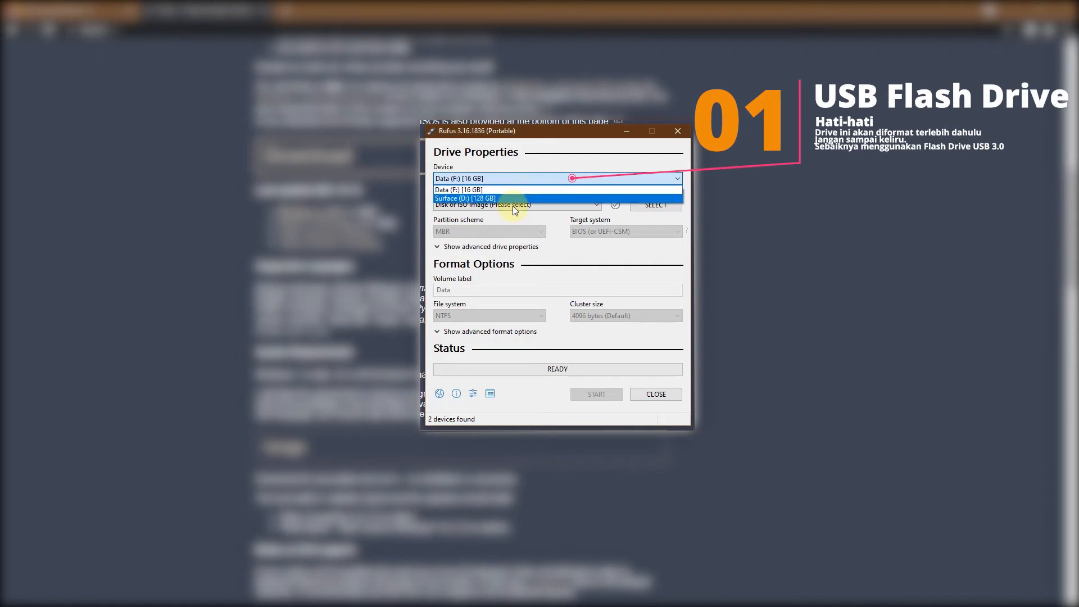
pyautogui.click(512, 190)
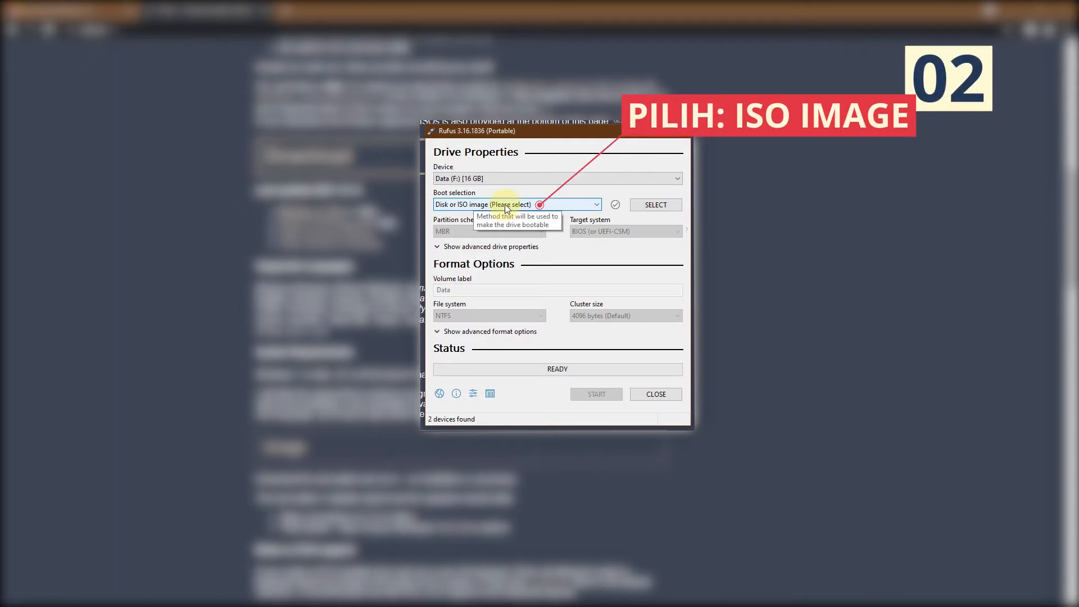
pyautogui.click(656, 204)
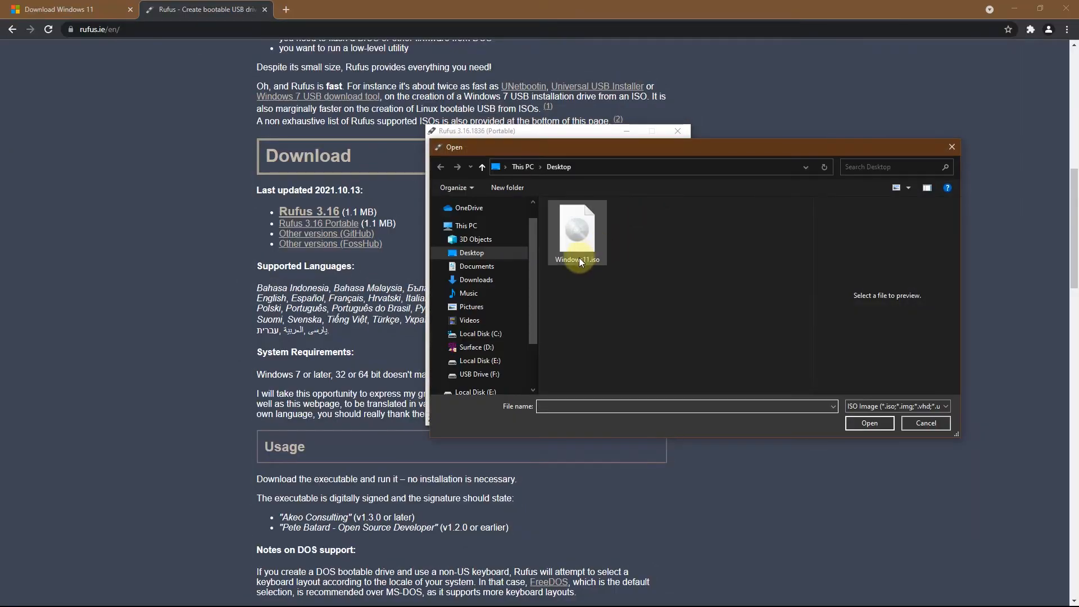
pyautogui.click(604, 234)
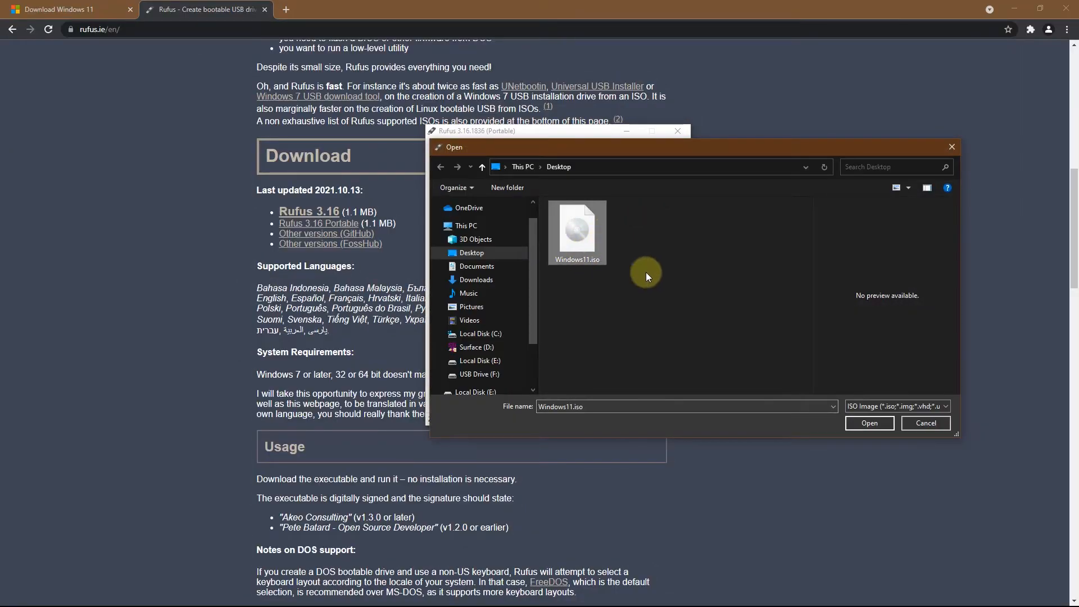
pyautogui.click(868, 423)
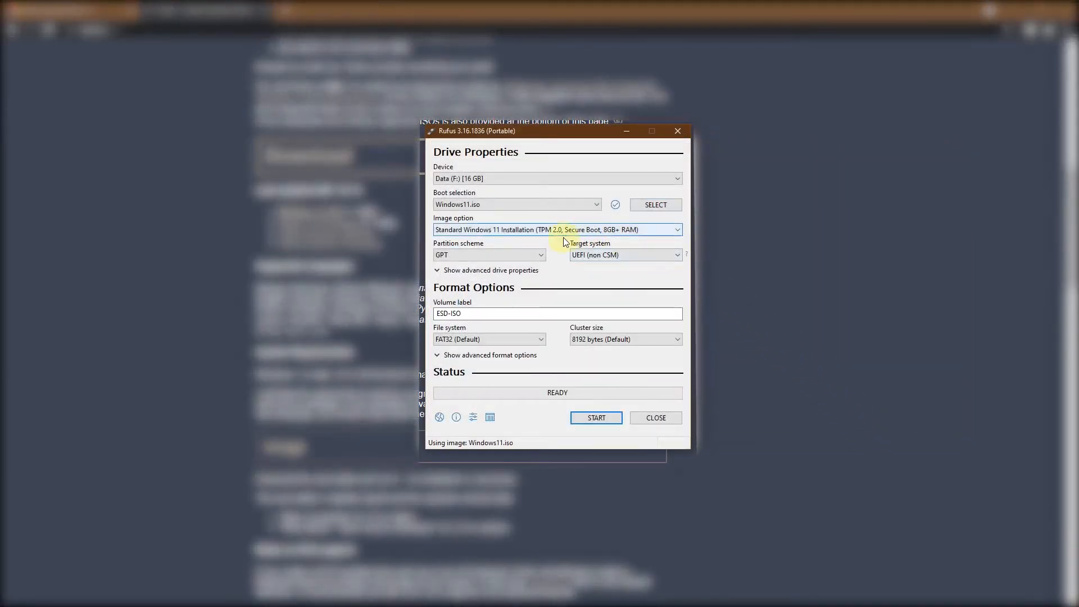
# Set the image option to Extended Windows 11 Installation (no TPM/no Secure Boot/8GB- RAM) and open the partition scheme choices
pyautogui.click(594, 235)
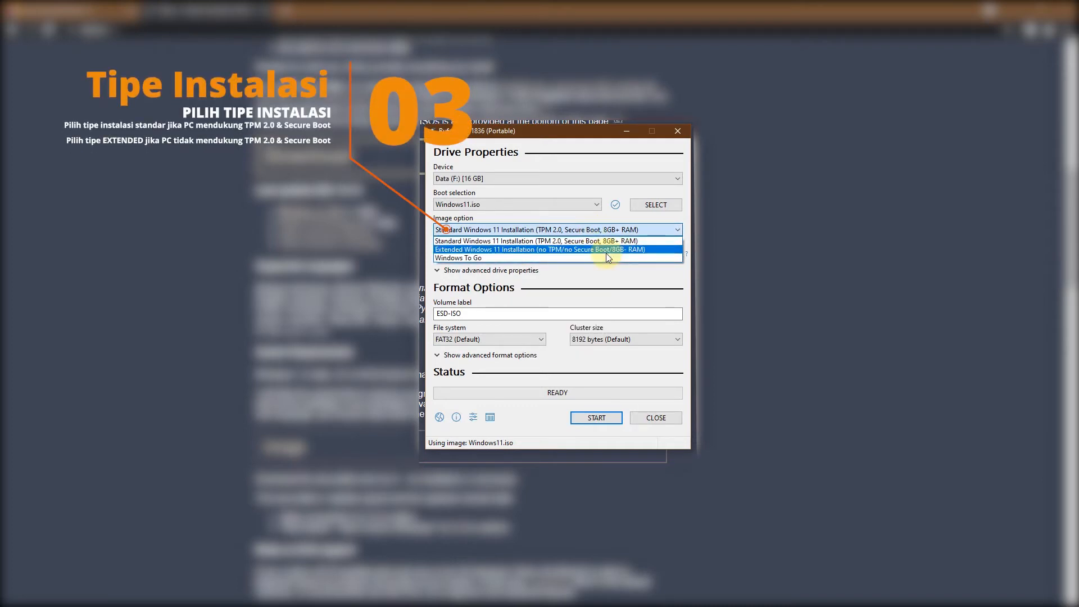
pyautogui.click(606, 250)
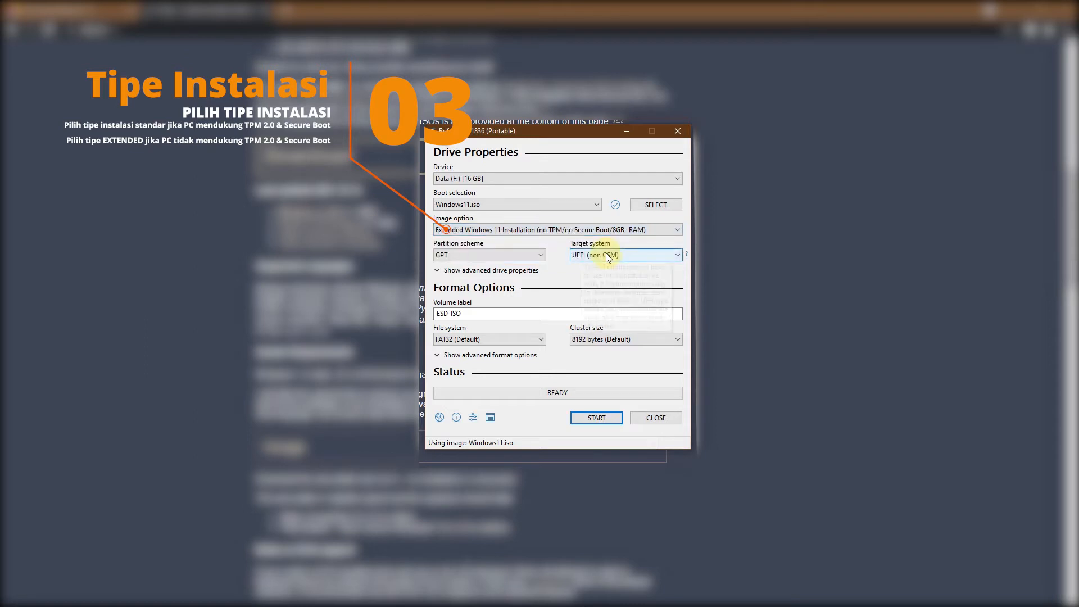
pyautogui.click(537, 256)
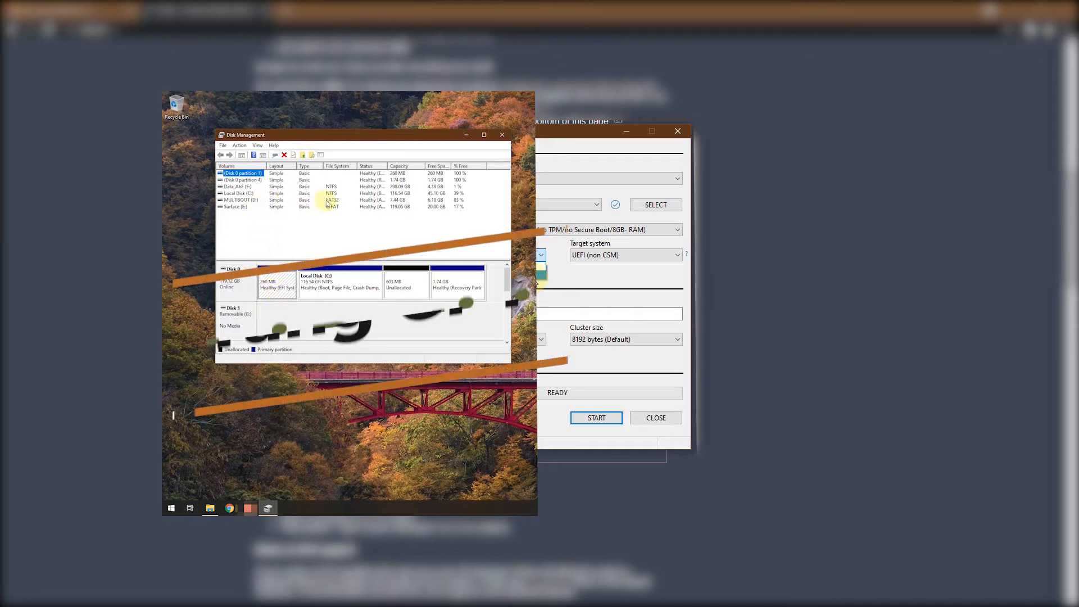
# Check the partition style of Disk 0, which holds Local Disk (C:), in its Disk Management volume properties
pyautogui.click(239, 194)
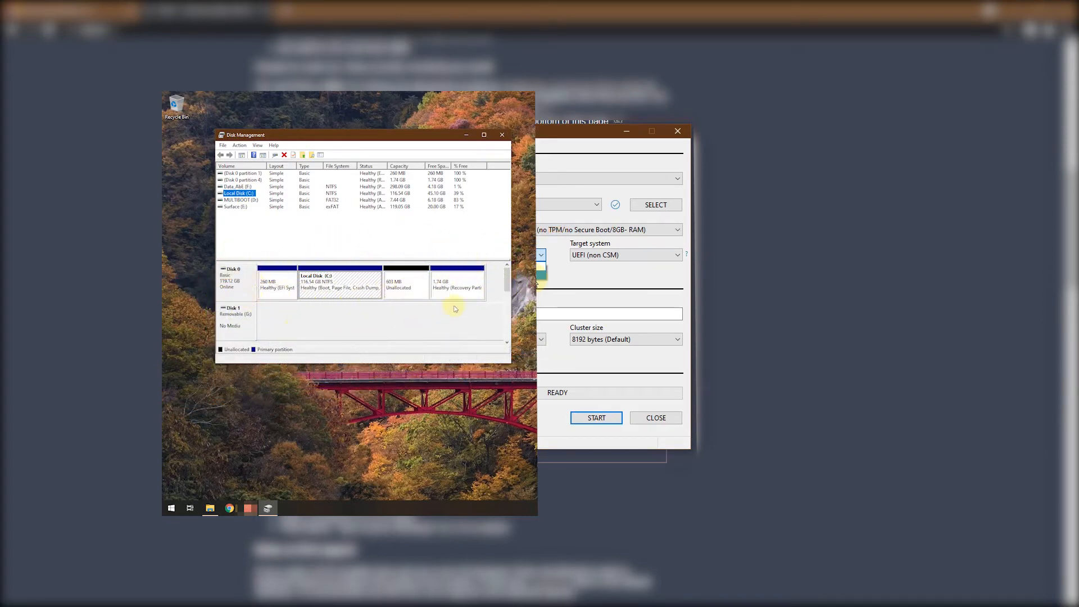
pyautogui.rightClick(231, 282)
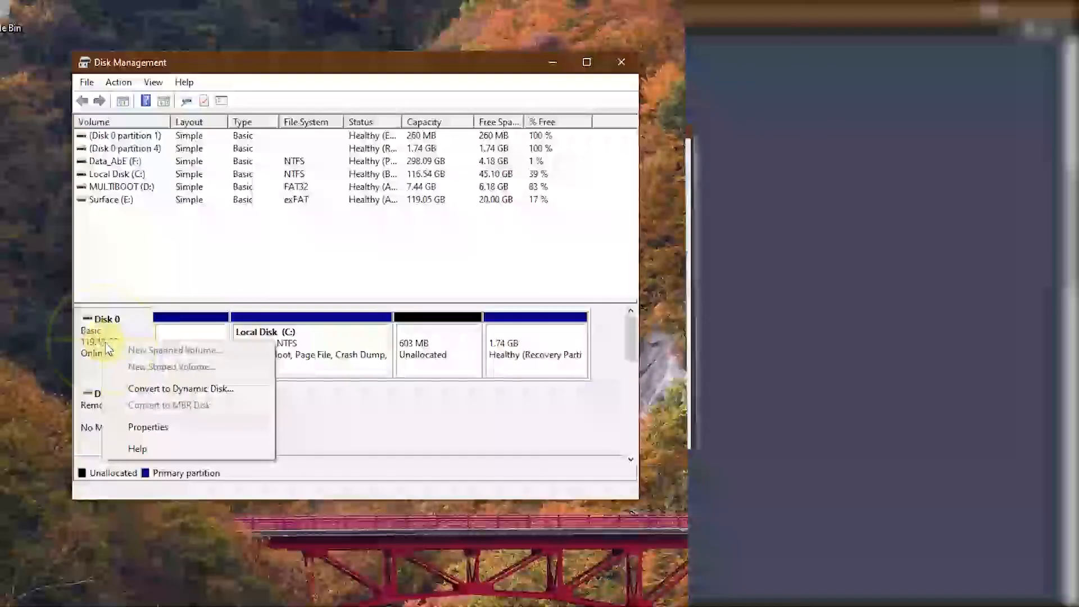
pyautogui.click(159, 428)
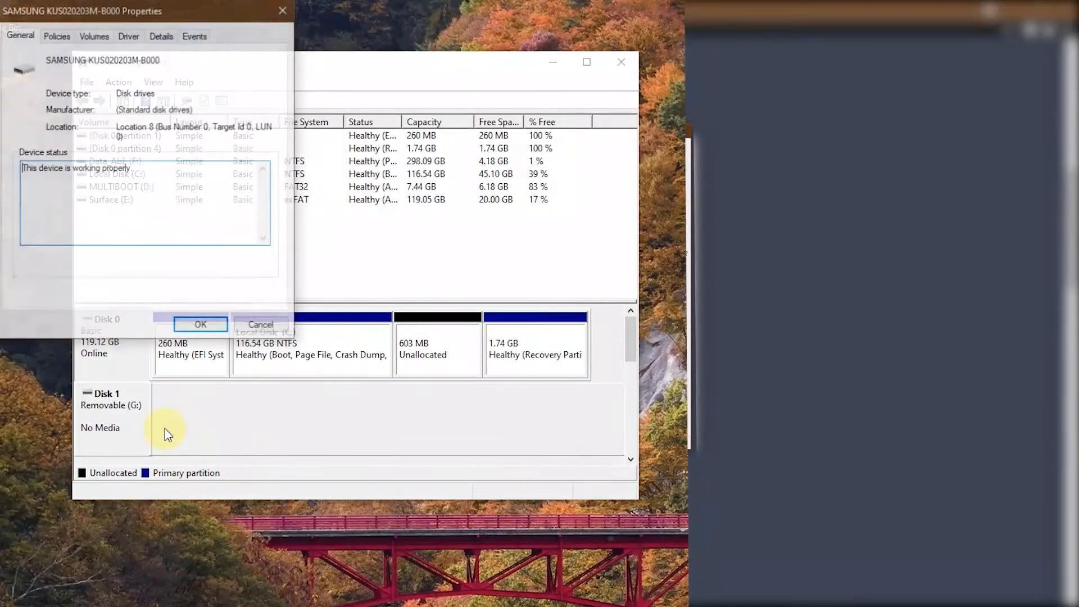
pyautogui.click(98, 39)
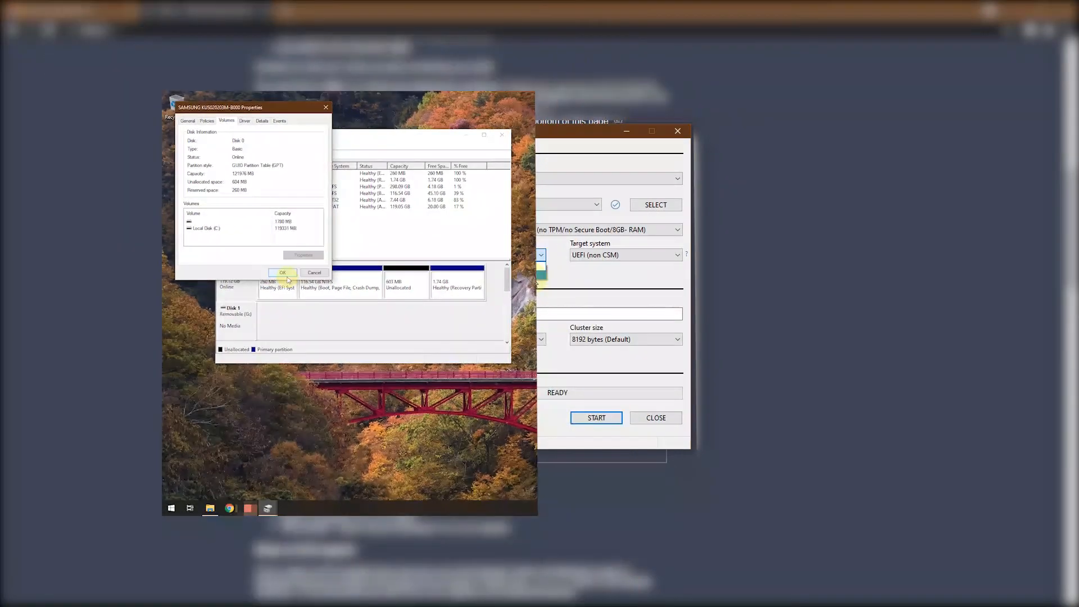
pyautogui.click(204, 327)
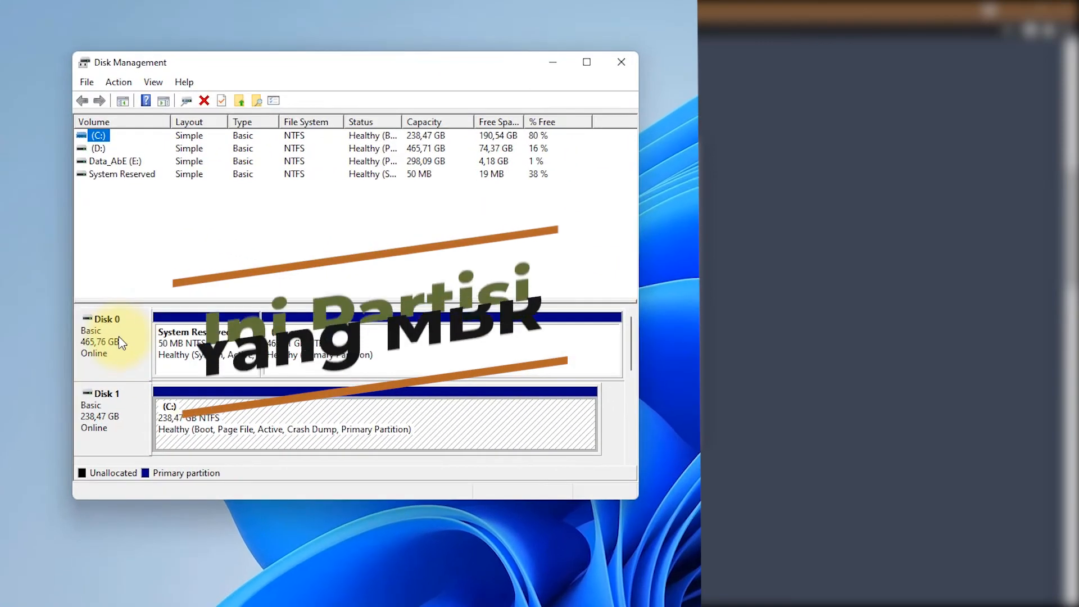
# On the Windows 11 PC, check the partition style of Disk 0, which holds System Reserved and D:
pyautogui.rightClick(120, 339)
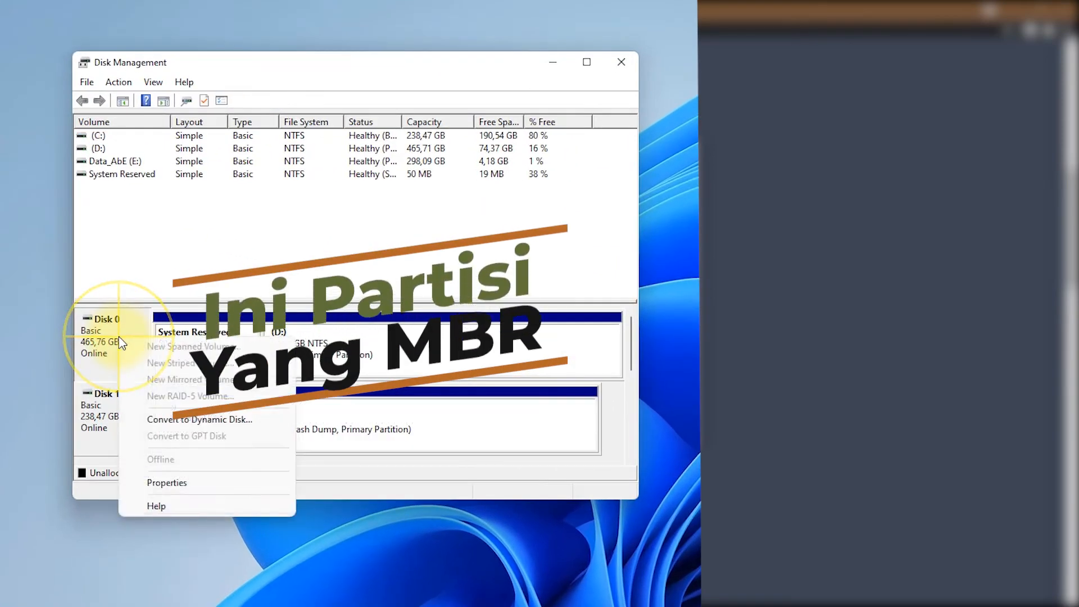
pyautogui.click(186, 483)
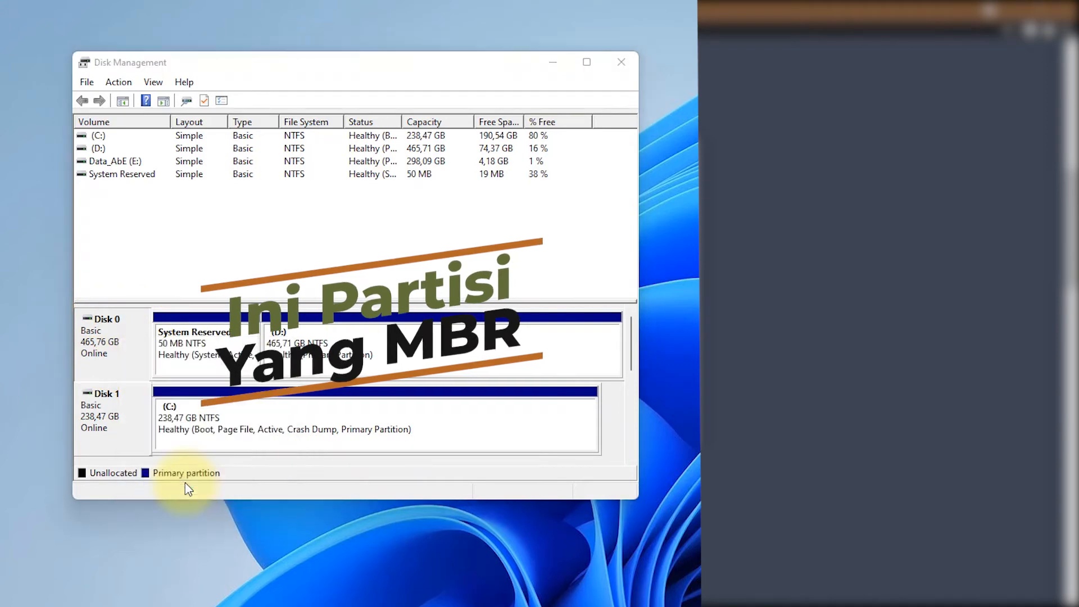
pyautogui.click(154, 97)
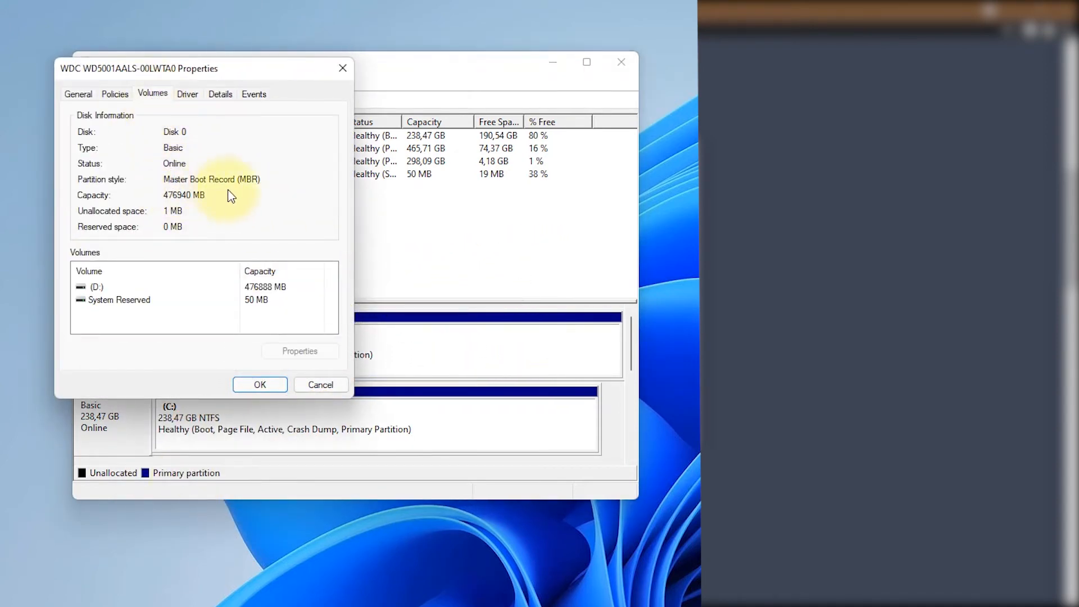
pyautogui.click(256, 386)
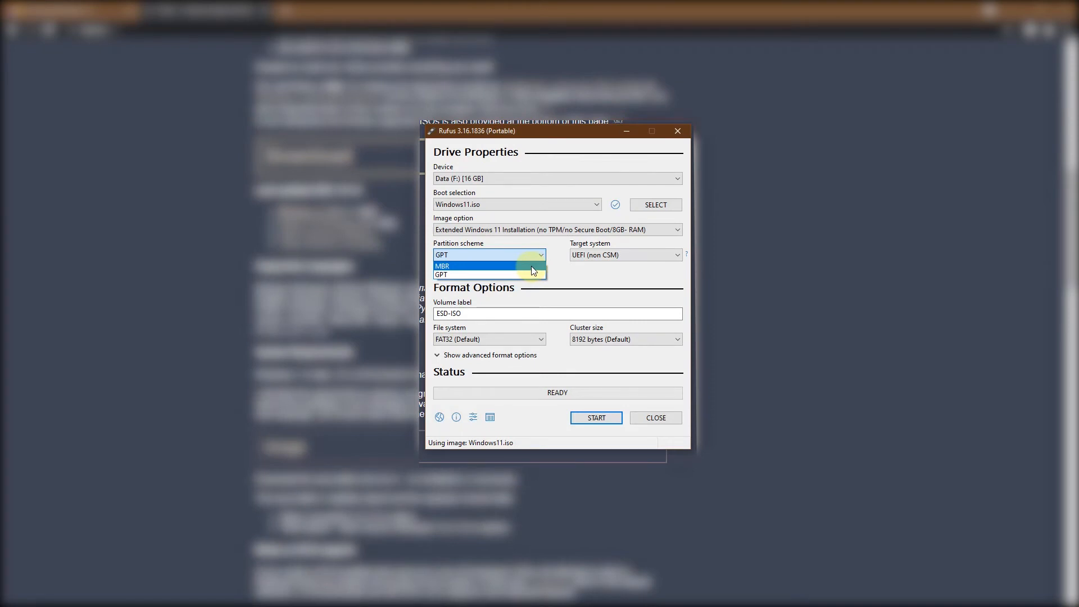
# In Rufus, set the partition scheme to MBR and start writing the USB drive, accepting the erasure of its data
pyautogui.click(531, 265)
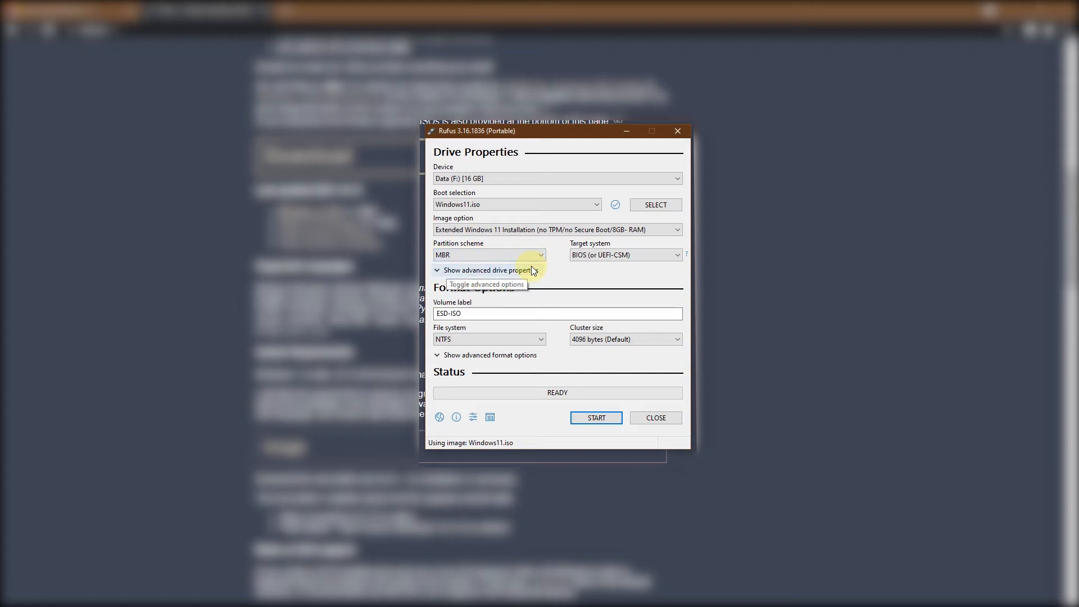
pyautogui.click(597, 418)
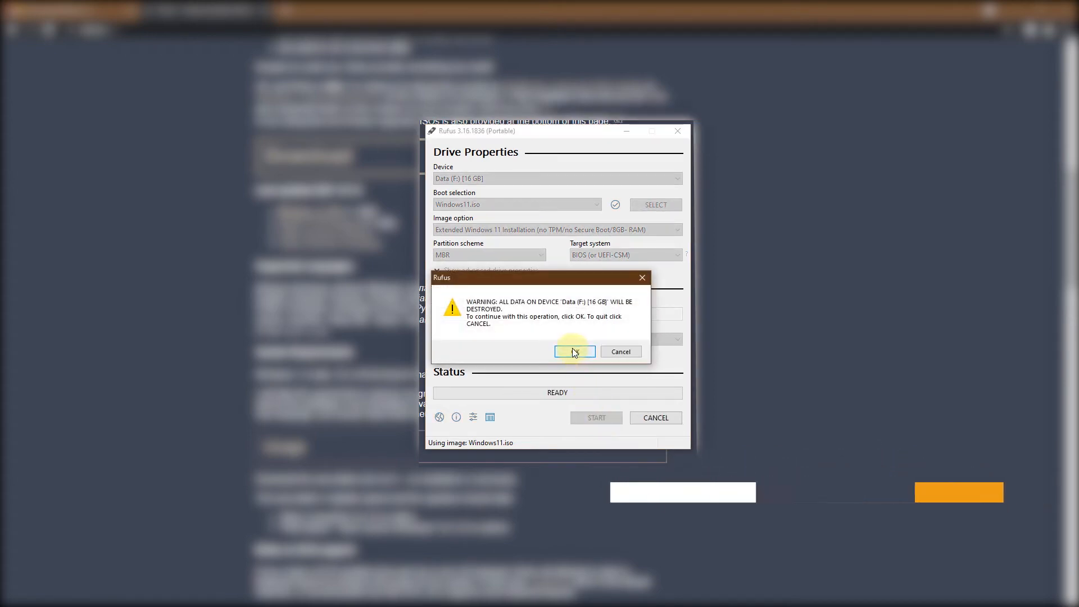
pyautogui.click(574, 351)
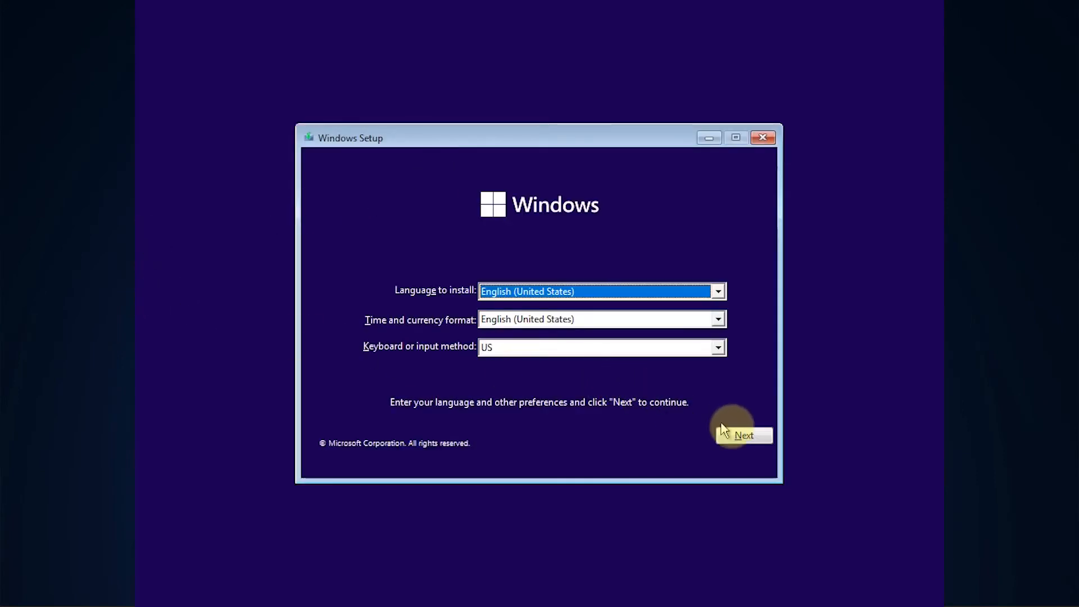
# Start the Windows installation with English (United States) and the US keyboard, without a product key, choosing Windows 11 Pro
pyautogui.click(736, 441)
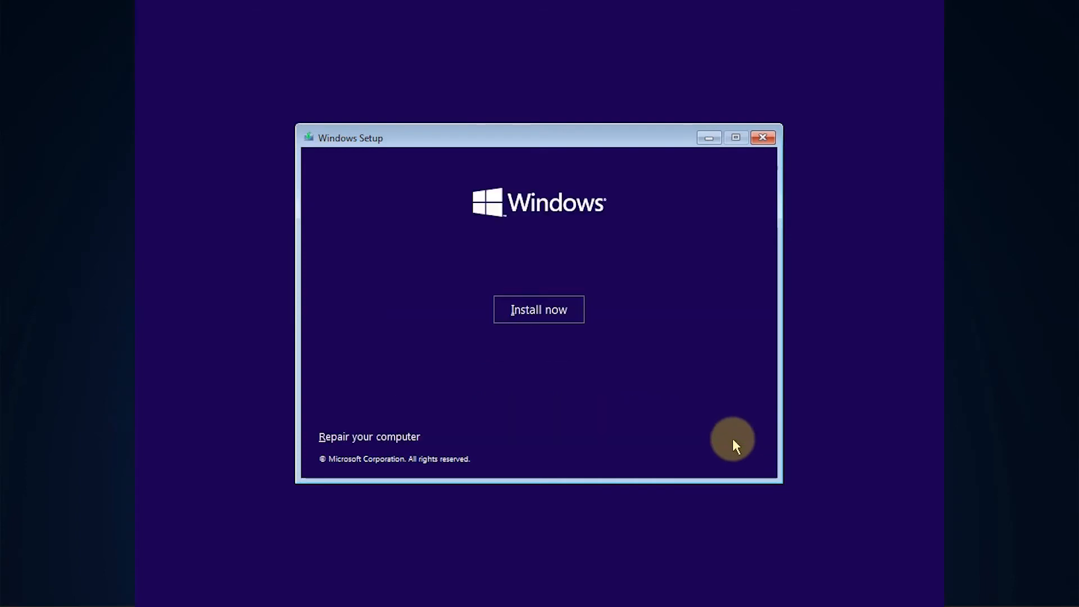
pyautogui.click(534, 309)
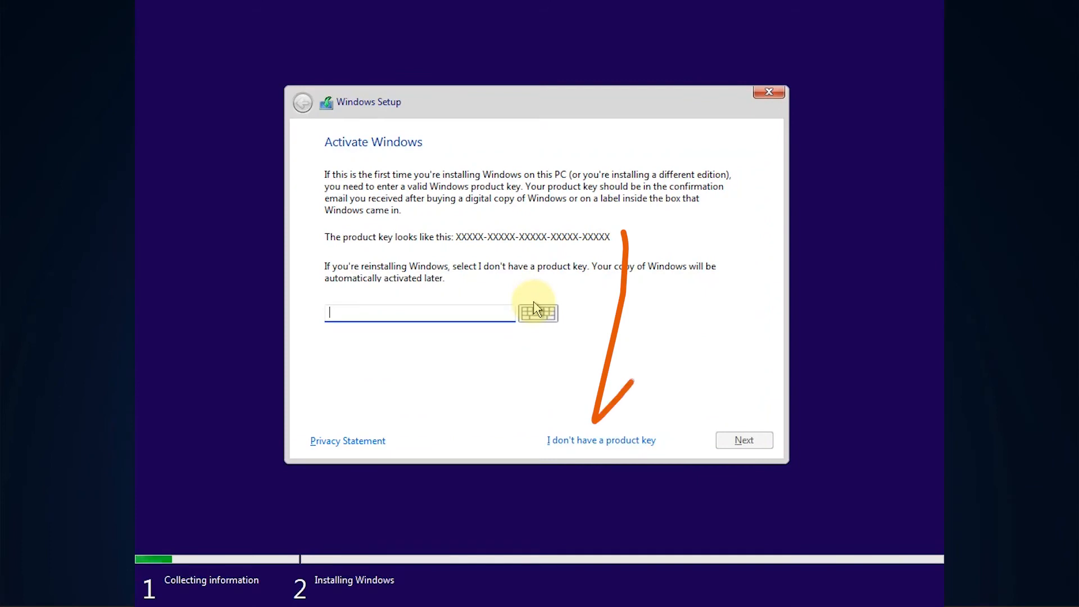
pyautogui.click(601, 441)
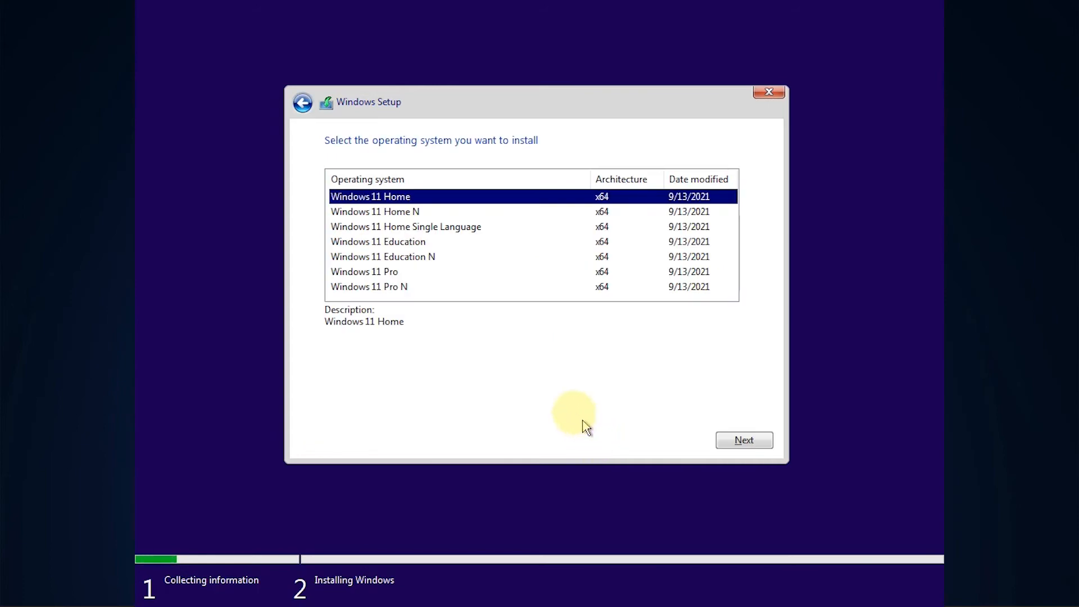
pyautogui.click(375, 273)
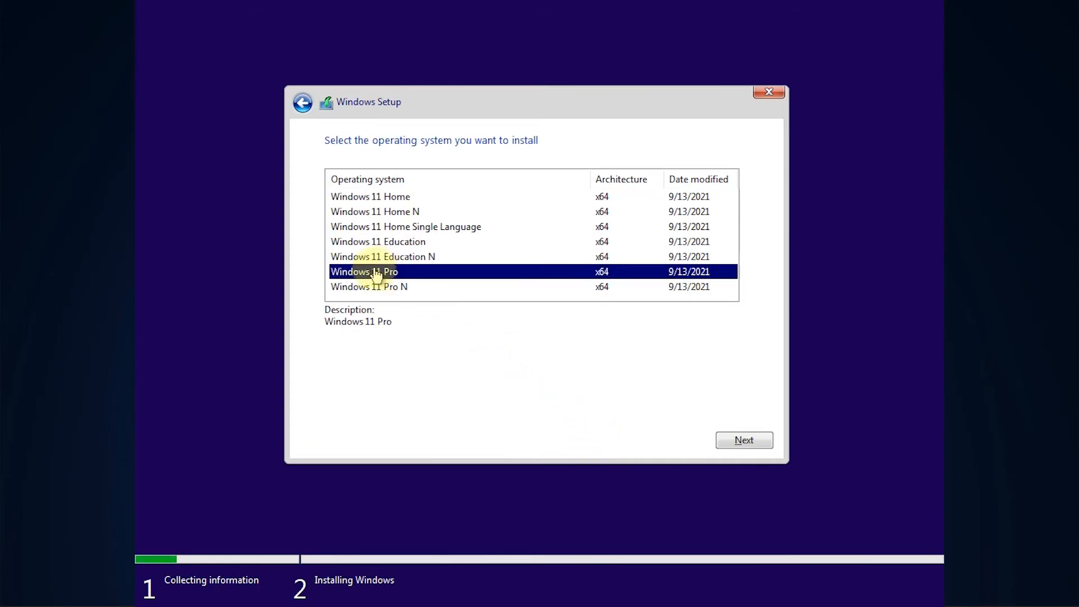
pyautogui.click(755, 443)
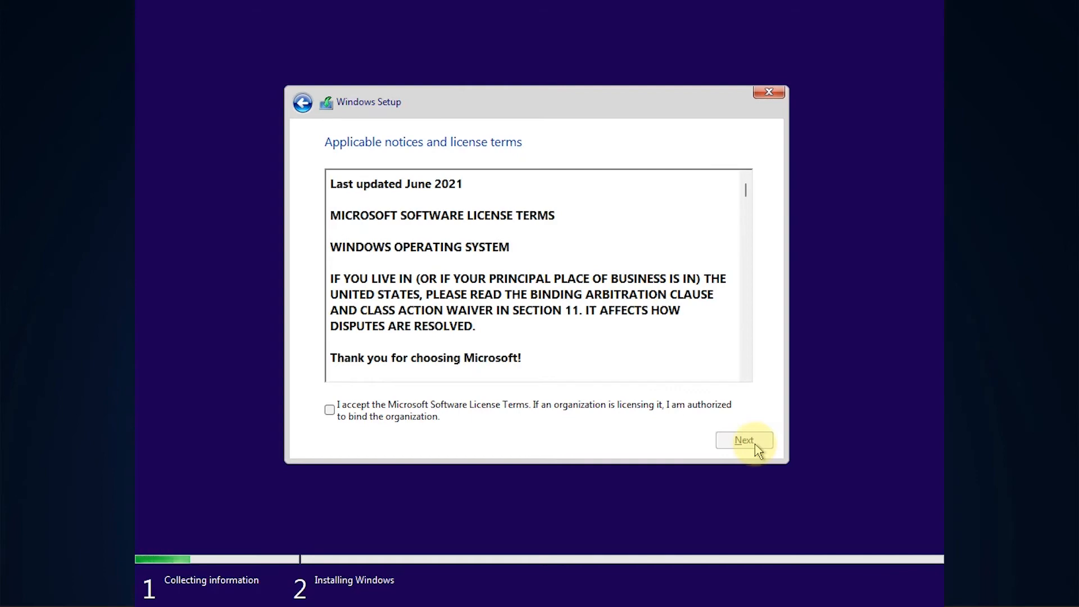
# Accept the Microsoft Software License Terms and choose the Custom: Install Windows only (advanced) installation type
pyautogui.click(332, 414)
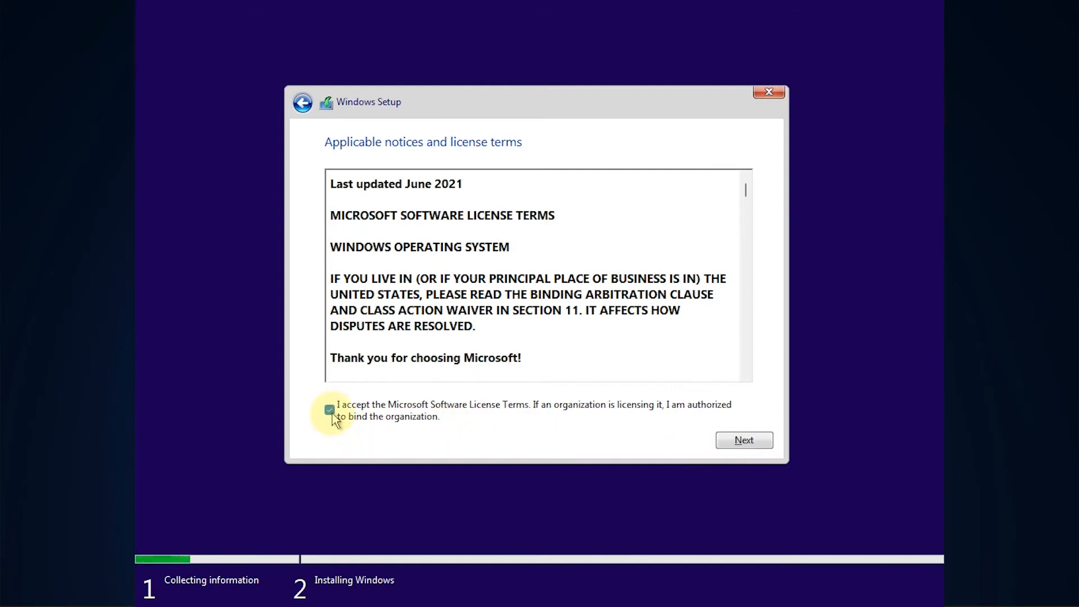
pyautogui.click(747, 444)
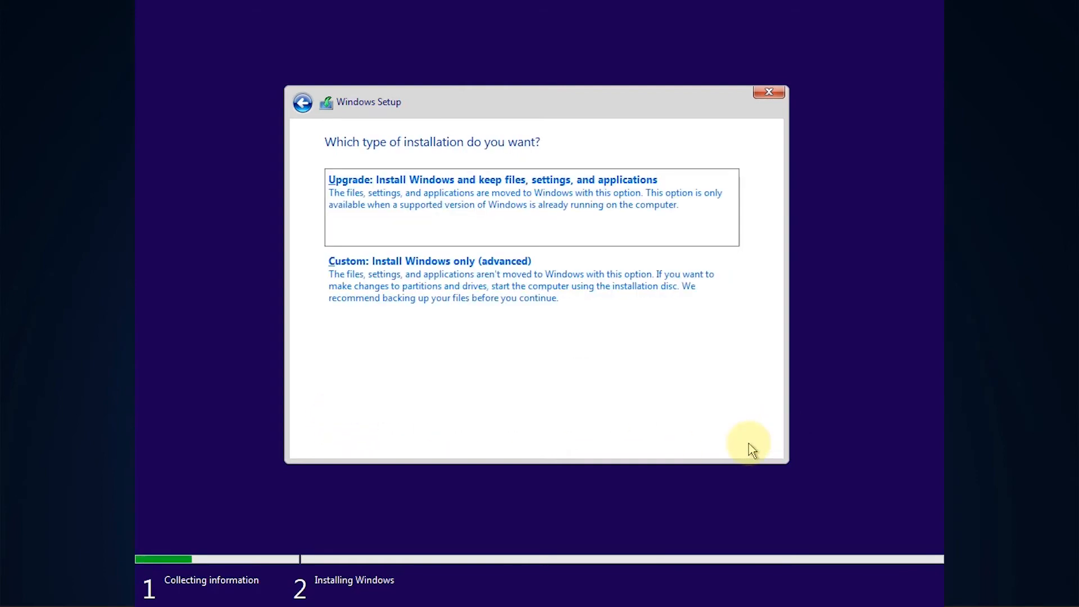
pyautogui.click(426, 294)
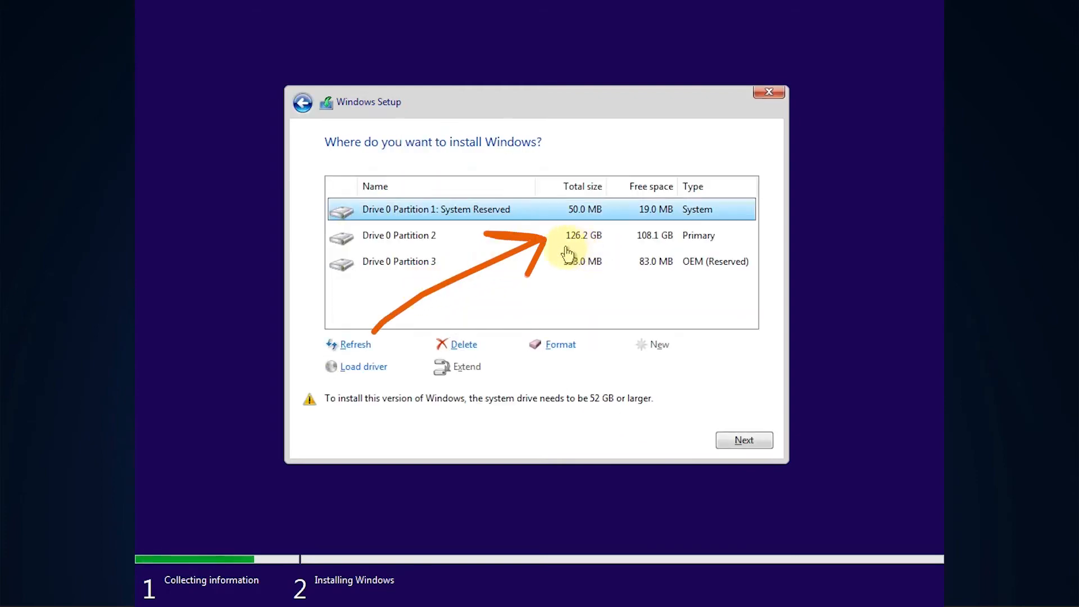
# Format the primary Drive 0 Partition 2, accepting the loss of its data
pyautogui.click(594, 241)
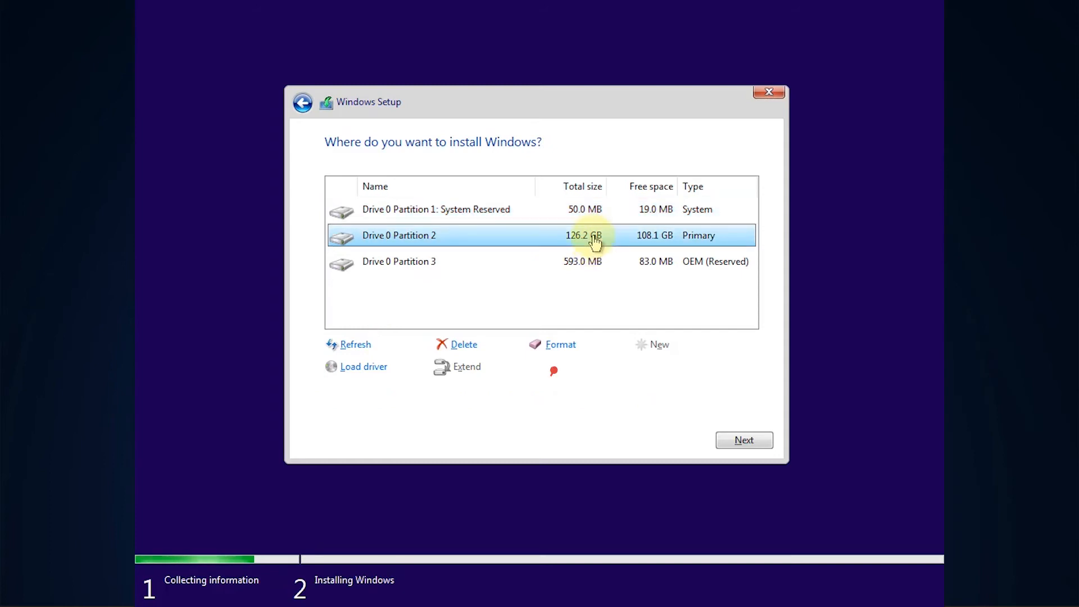
pyautogui.click(558, 350)
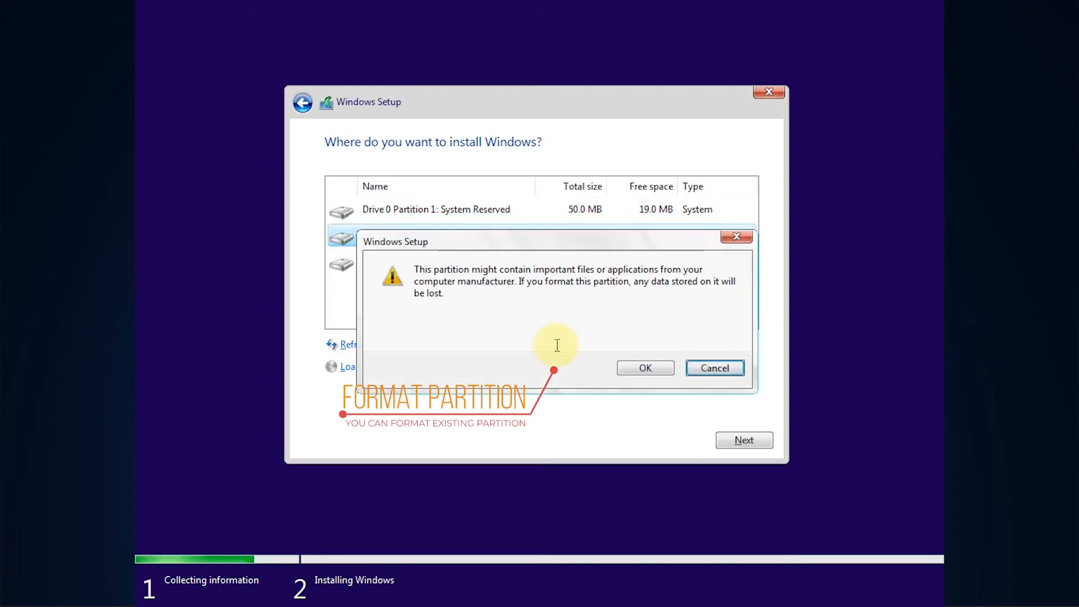
pyautogui.click(641, 368)
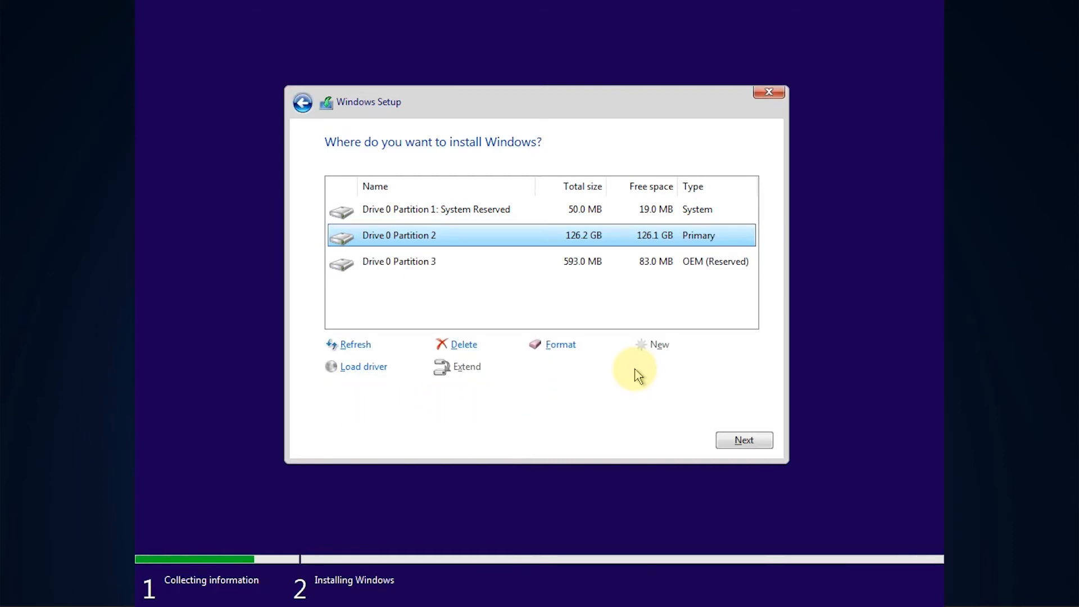
# Delete Drive 0 Partition 2 and create a new 129251 MB partition in the unallocated space
pyautogui.click(470, 345)
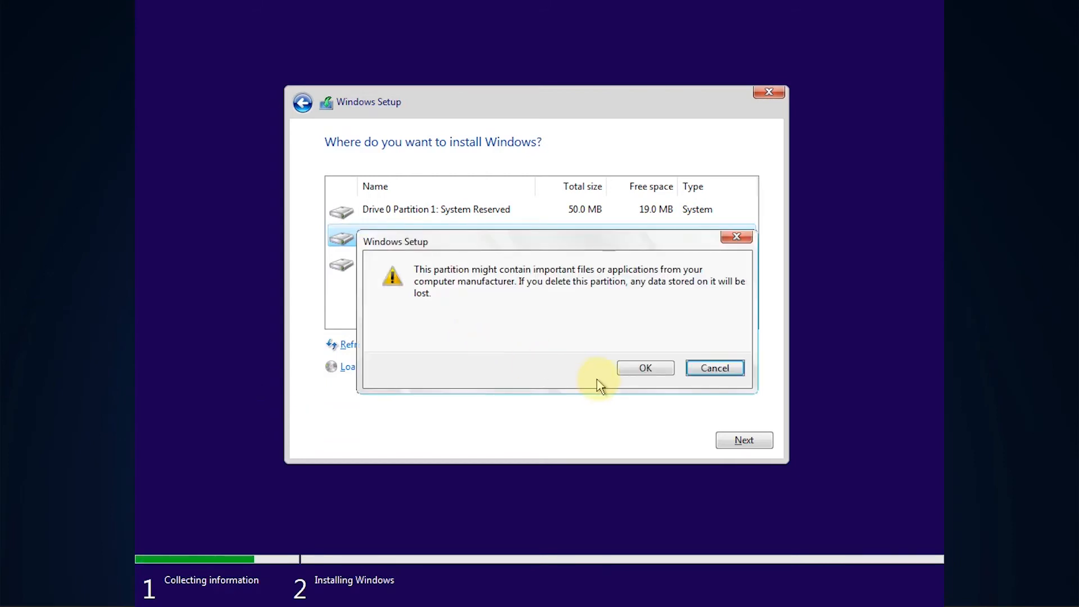
pyautogui.click(638, 369)
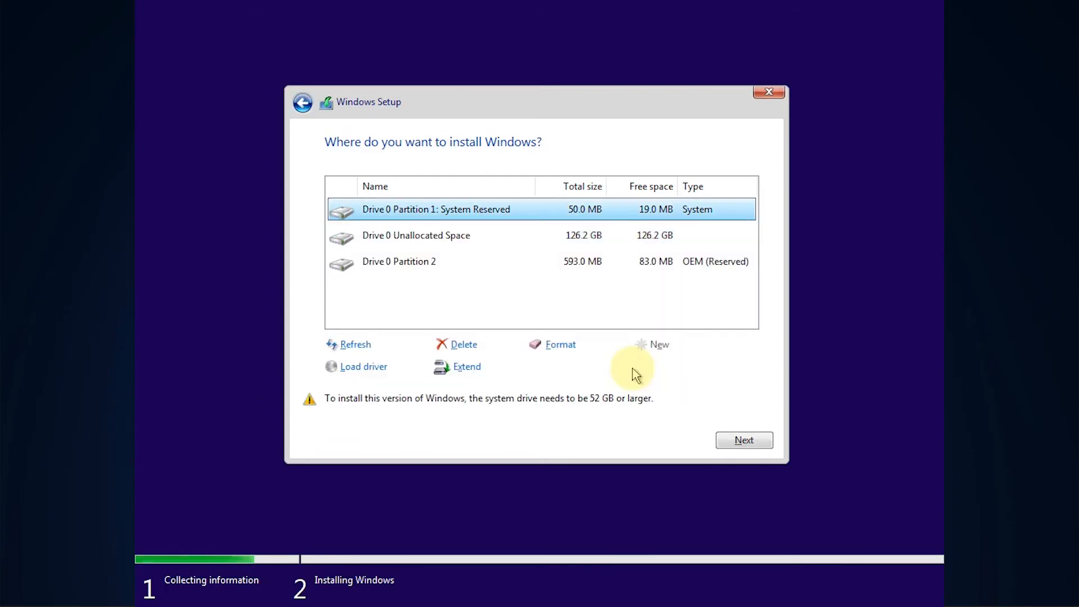
pyautogui.click(584, 237)
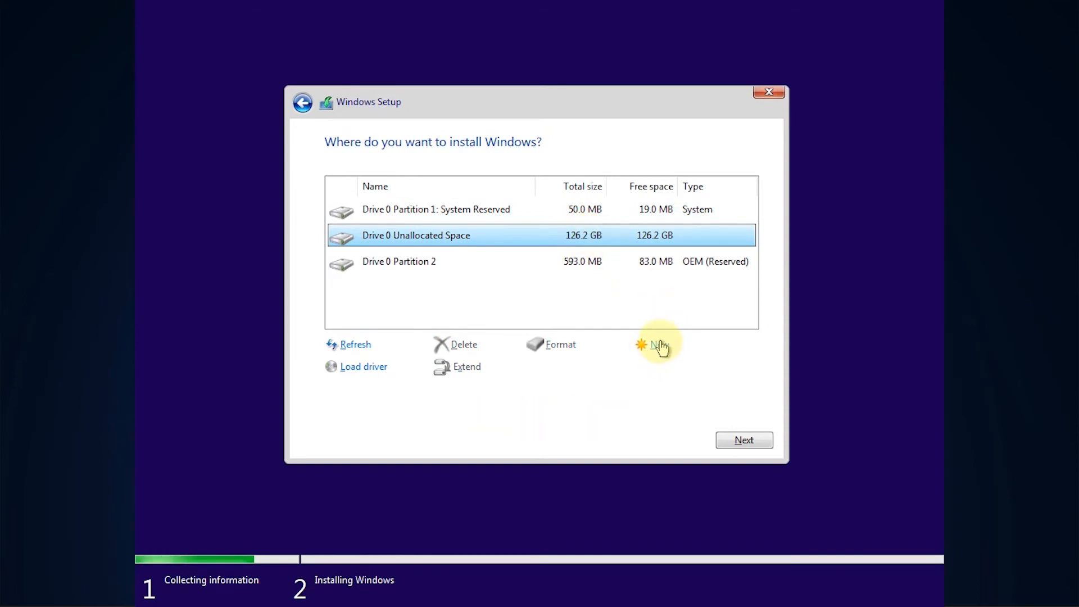
pyautogui.click(659, 345)
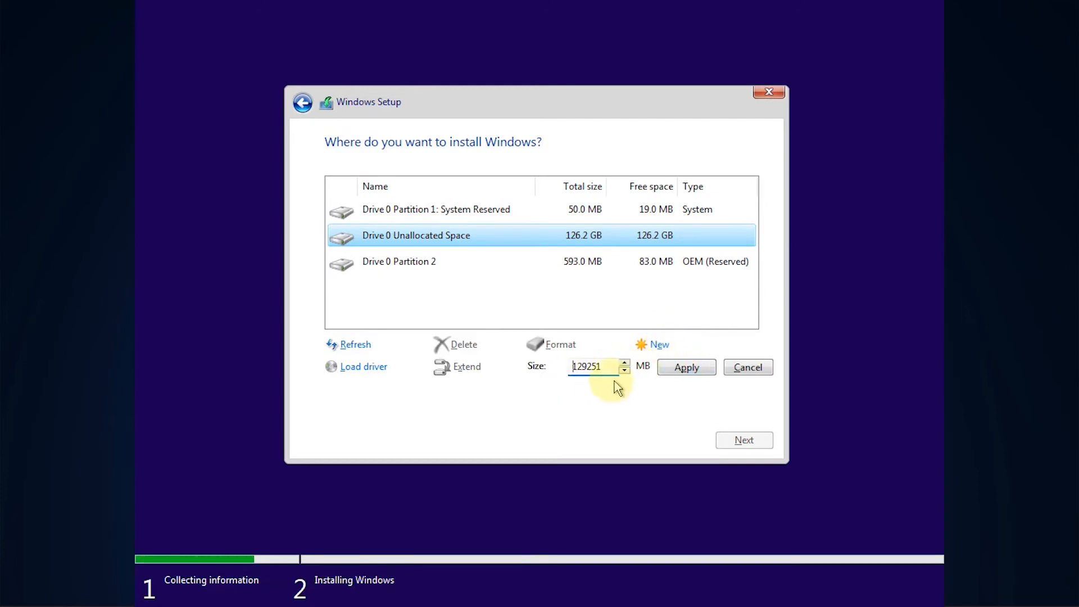
pyautogui.click(680, 368)
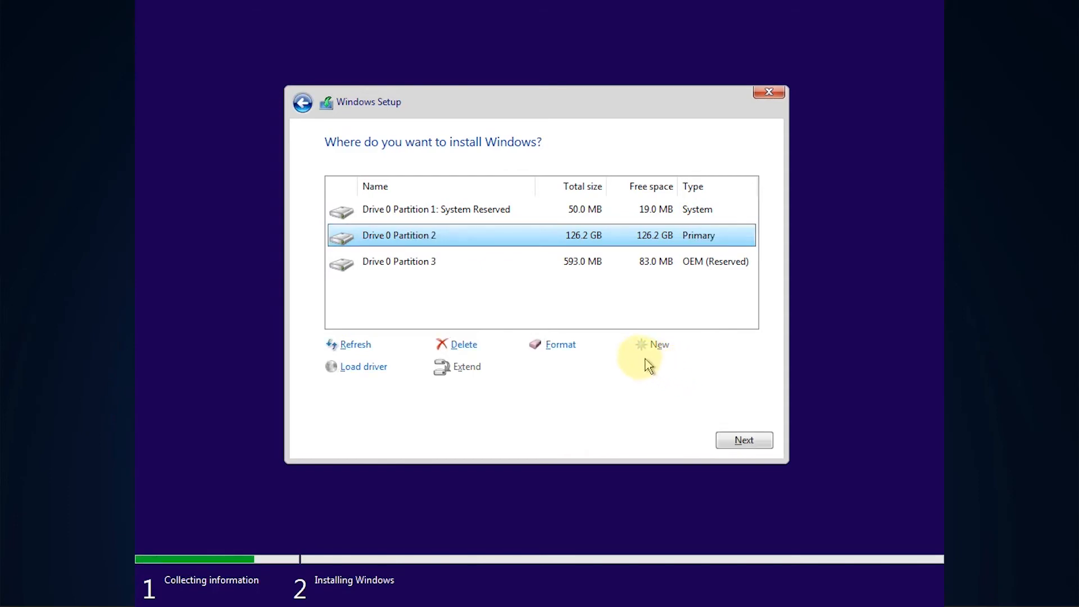
# Format the newly created Drive 0 Partition 2 and install Windows on it, restarting the computer without waiting for the countdown
pyautogui.click(564, 347)
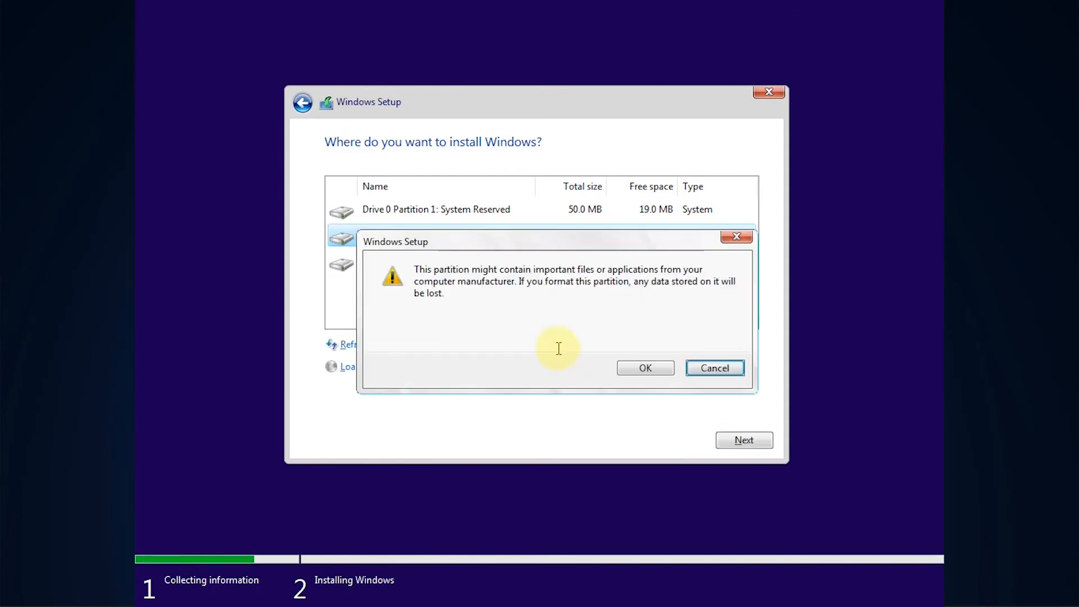
pyautogui.click(645, 369)
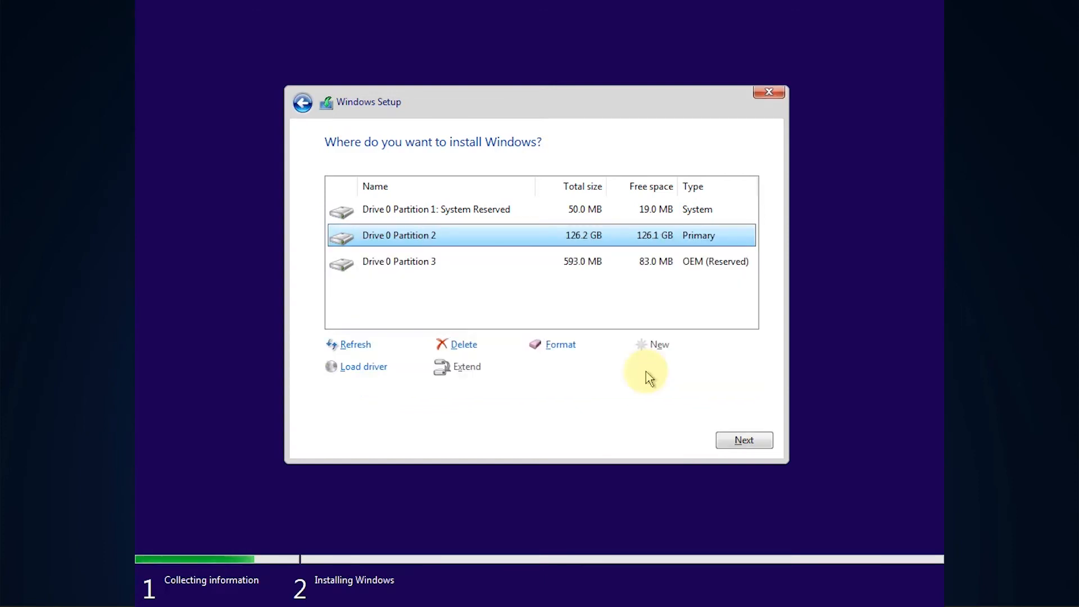
pyautogui.click(739, 437)
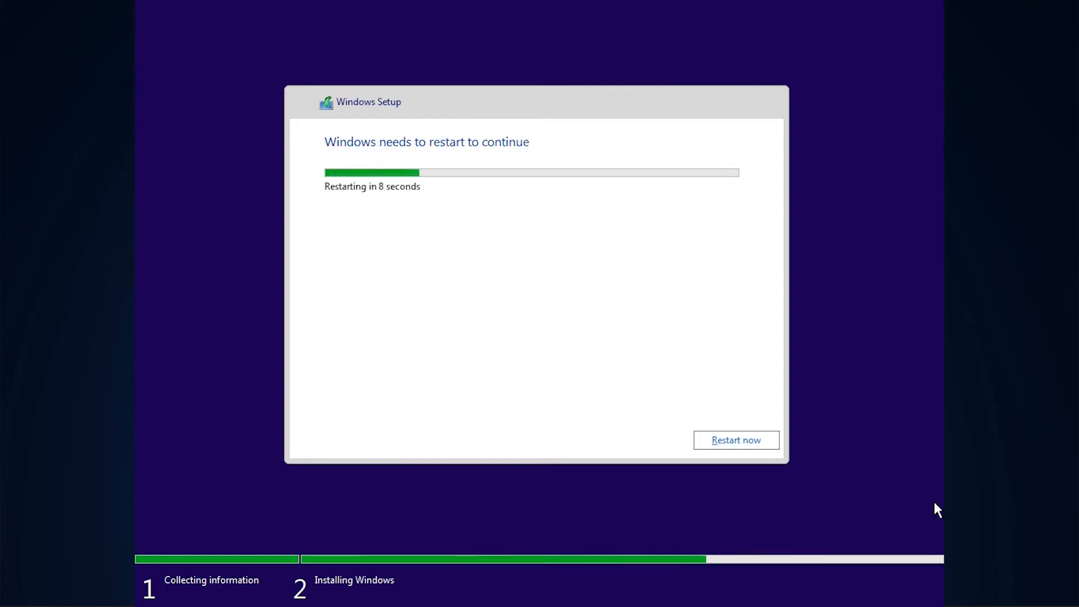
pyautogui.click(723, 439)
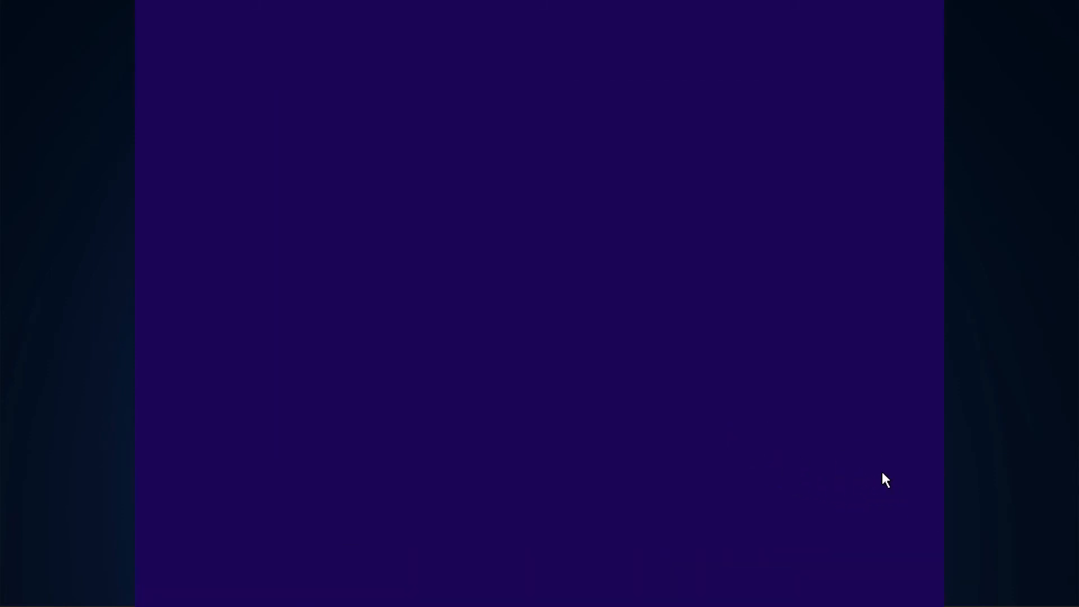